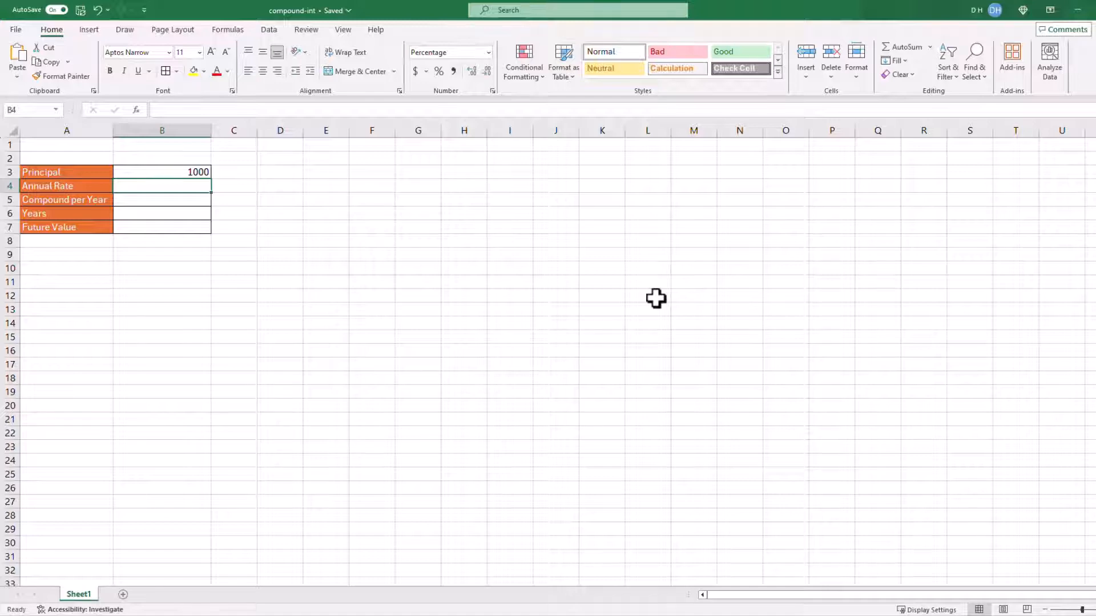
# Fill in the annual rate as 5%, compounding per year as 1 and years as 10
pyautogui.write('5%')
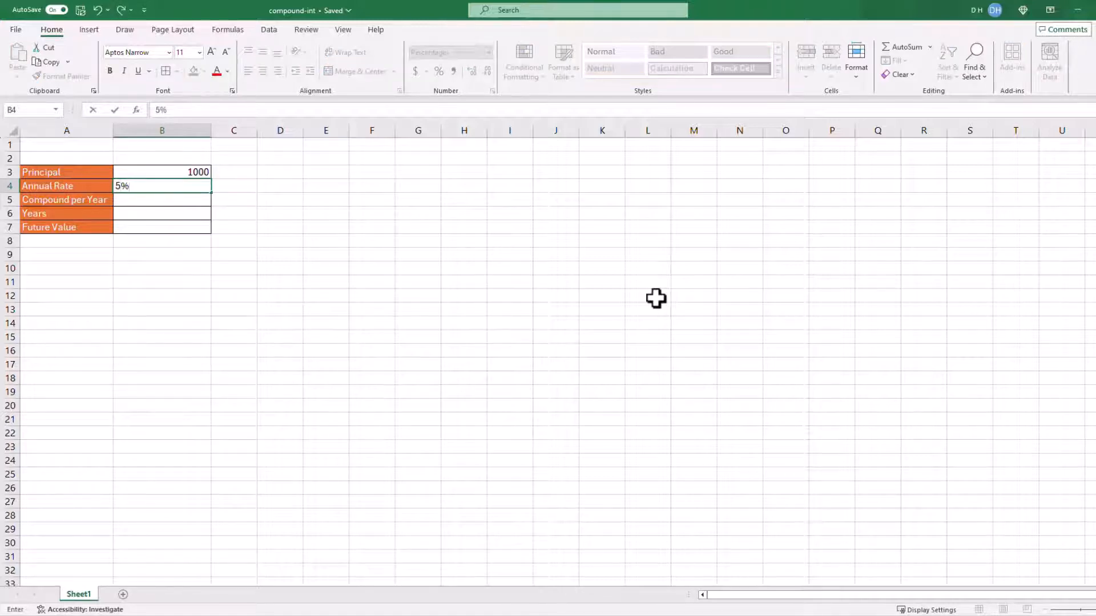
pyautogui.press('Return')
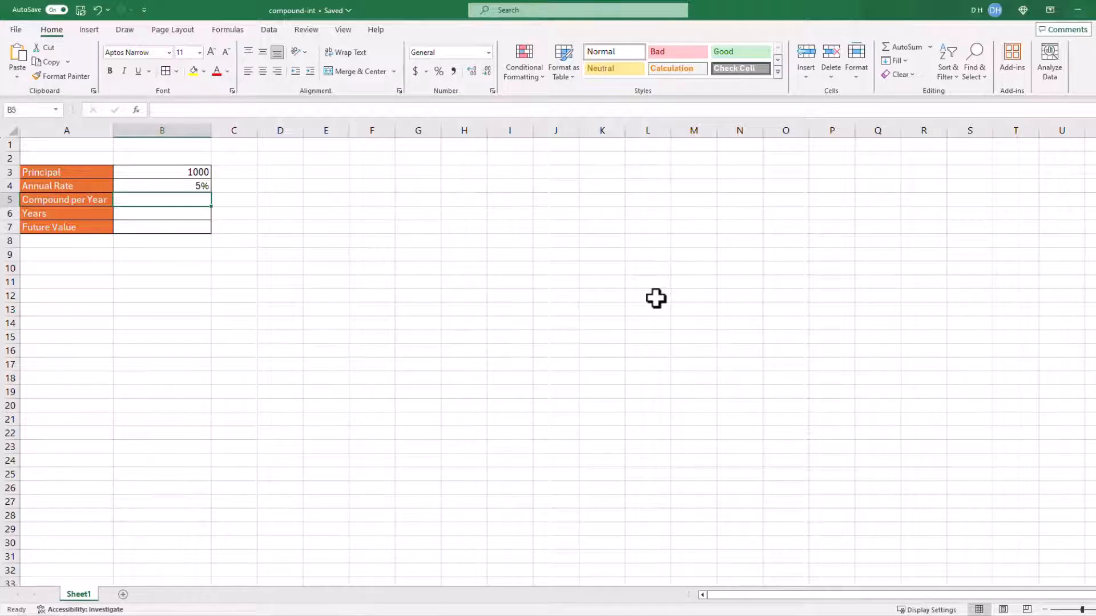
pyautogui.write('1')
pyautogui.press('Return')
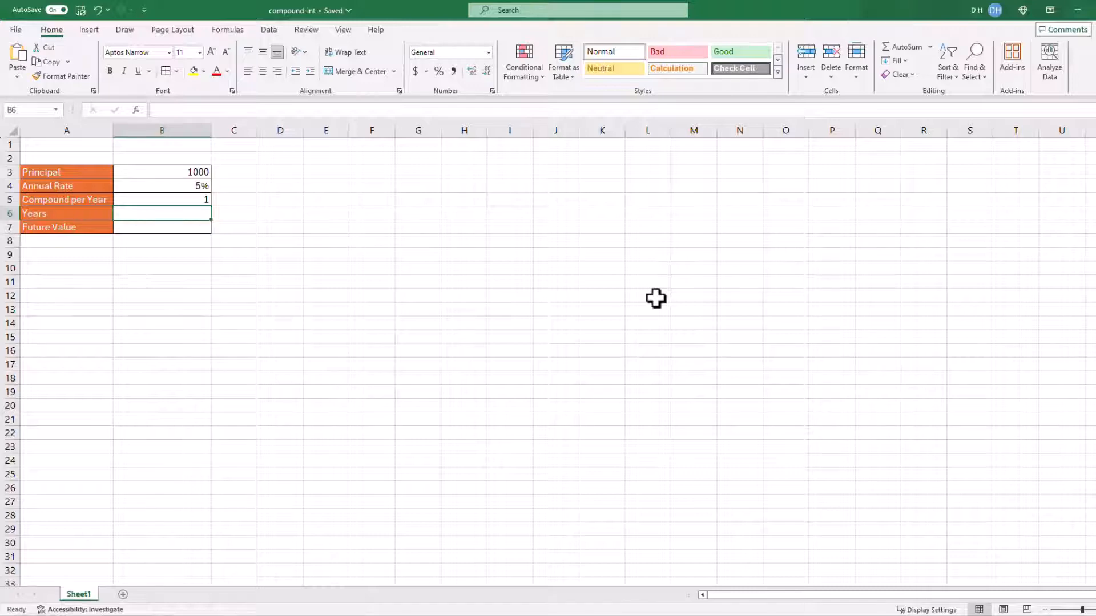
pyautogui.write('10')
pyautogui.press('Return')
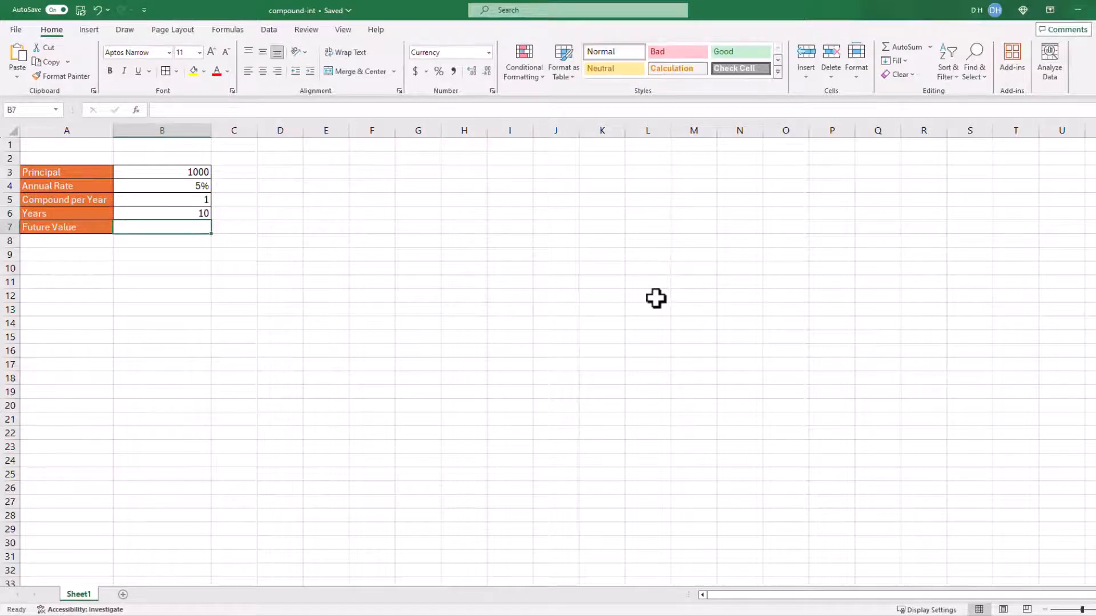
# Calculate the future value in B7 with the formula =FV(B4,B6,,B3), leaving the payment argument empty
pyautogui.write('=')
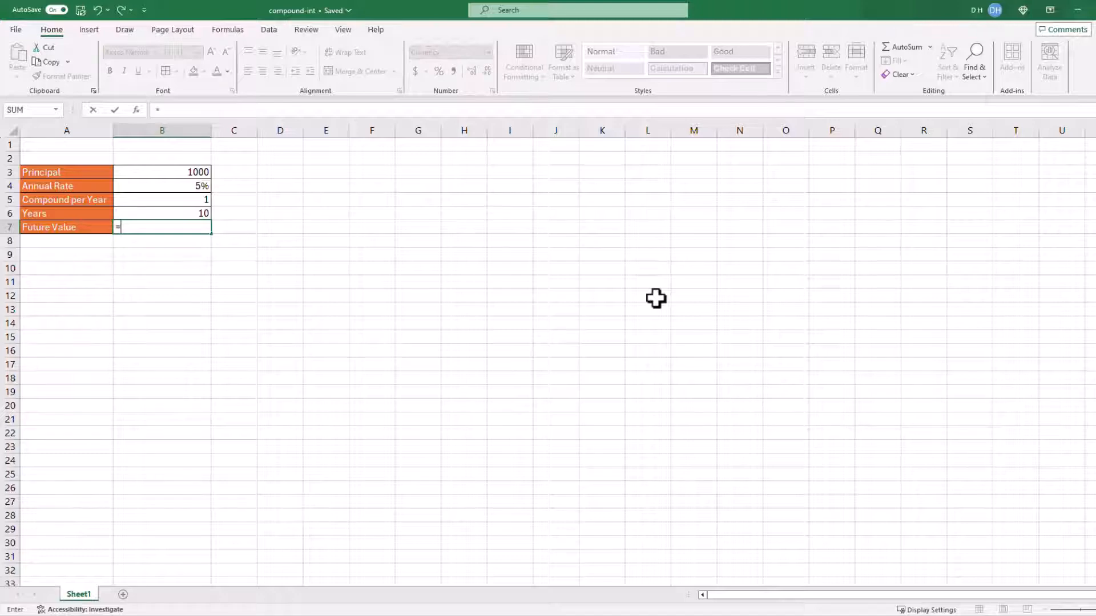
pyautogui.write('fv')
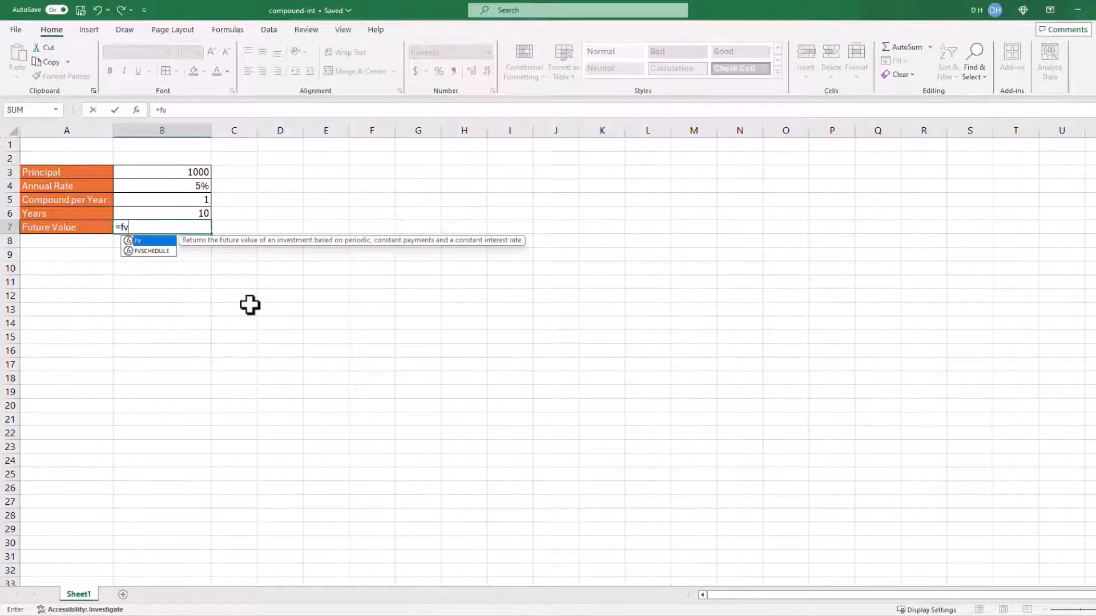
pyautogui.press('Tab')
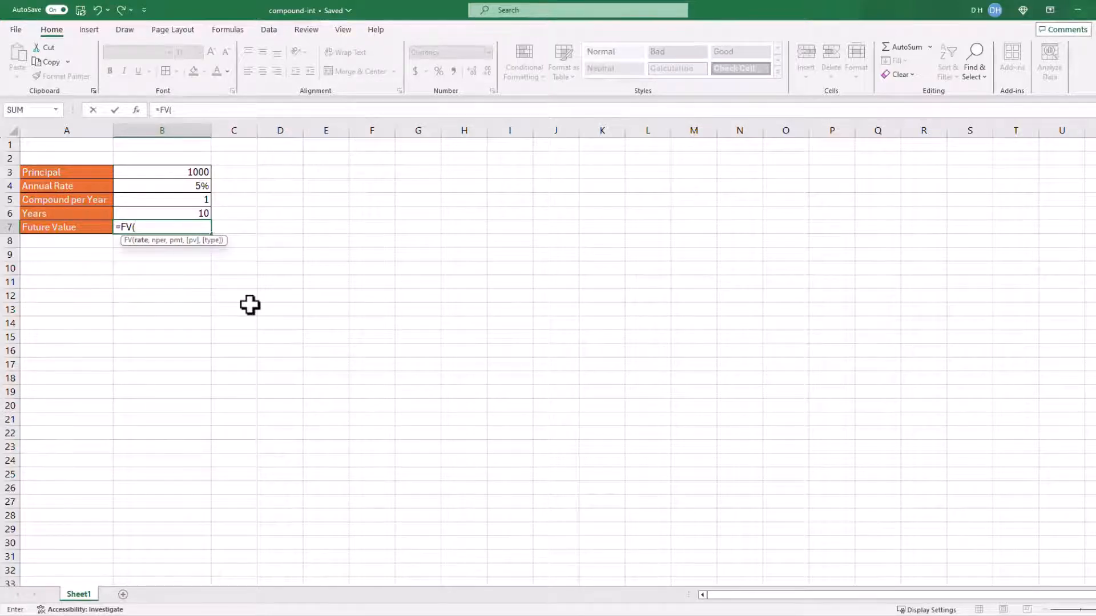
pyautogui.click(191, 186)
pyautogui.write(',')
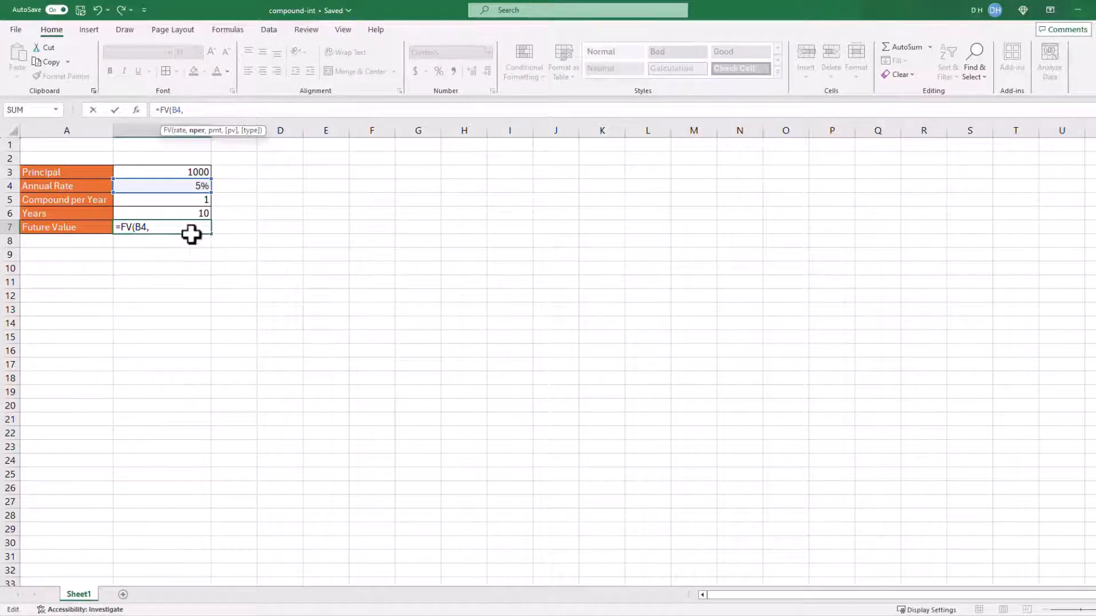
pyautogui.click(150, 213)
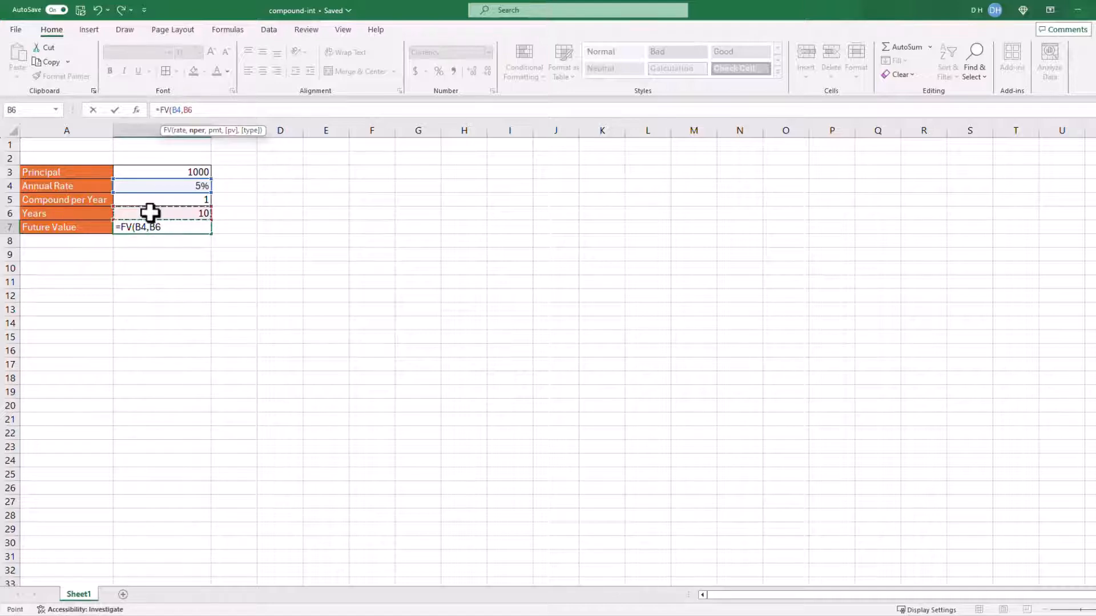
pyautogui.write(',')
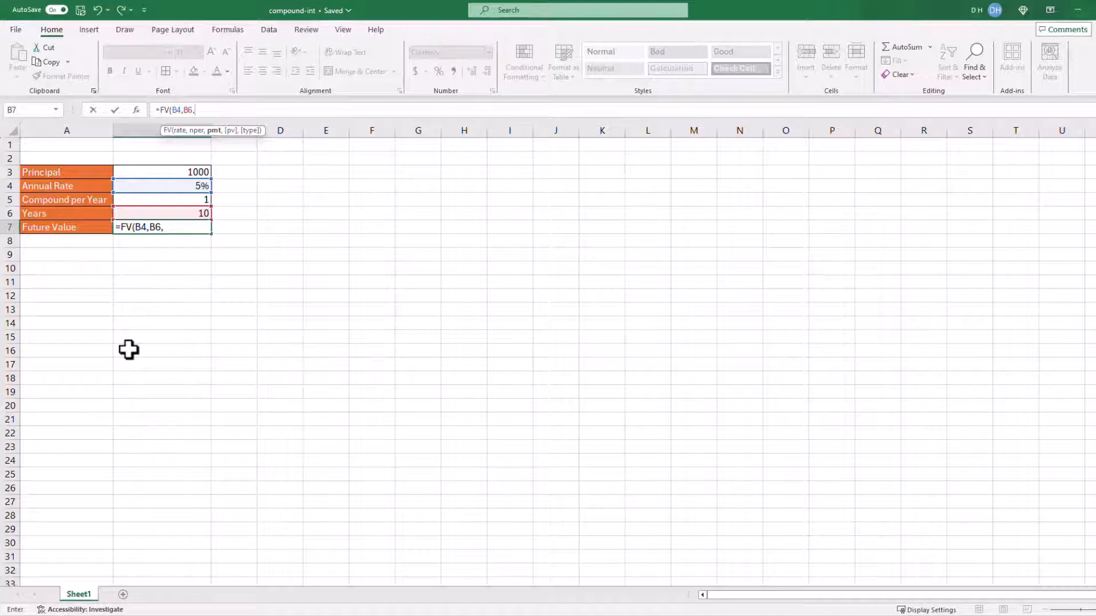
pyautogui.write(',')
pyautogui.click(154, 171)
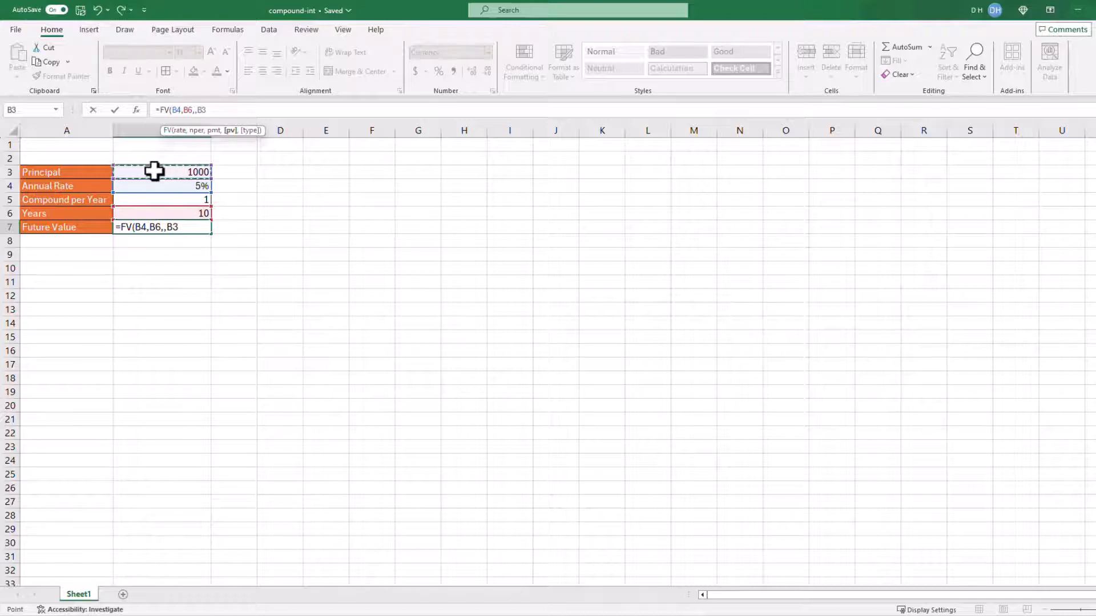
pyautogui.write(')')
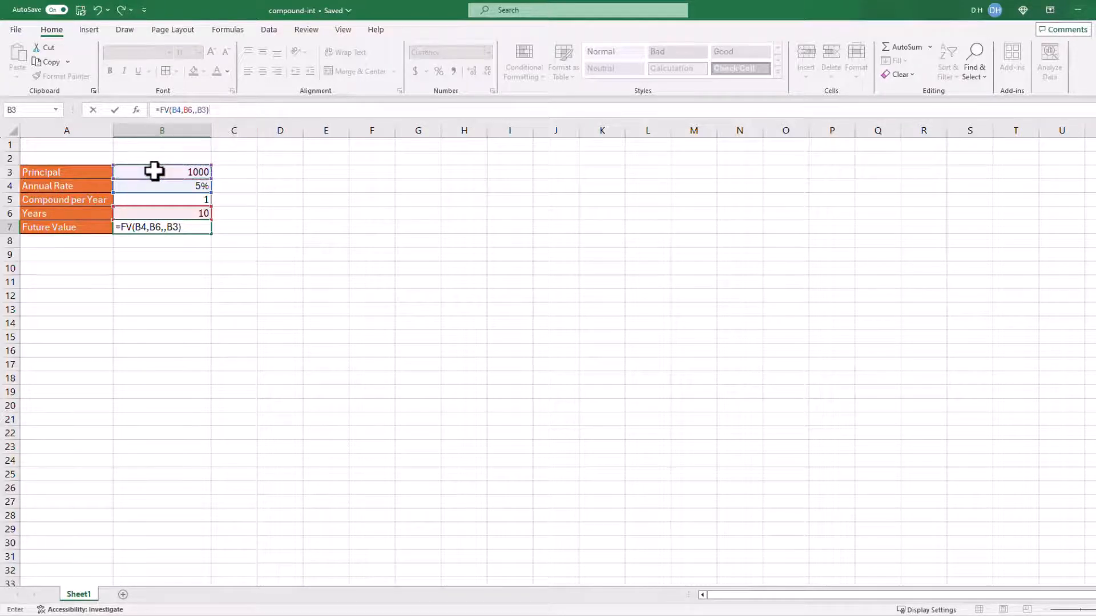
pyautogui.press('Return')
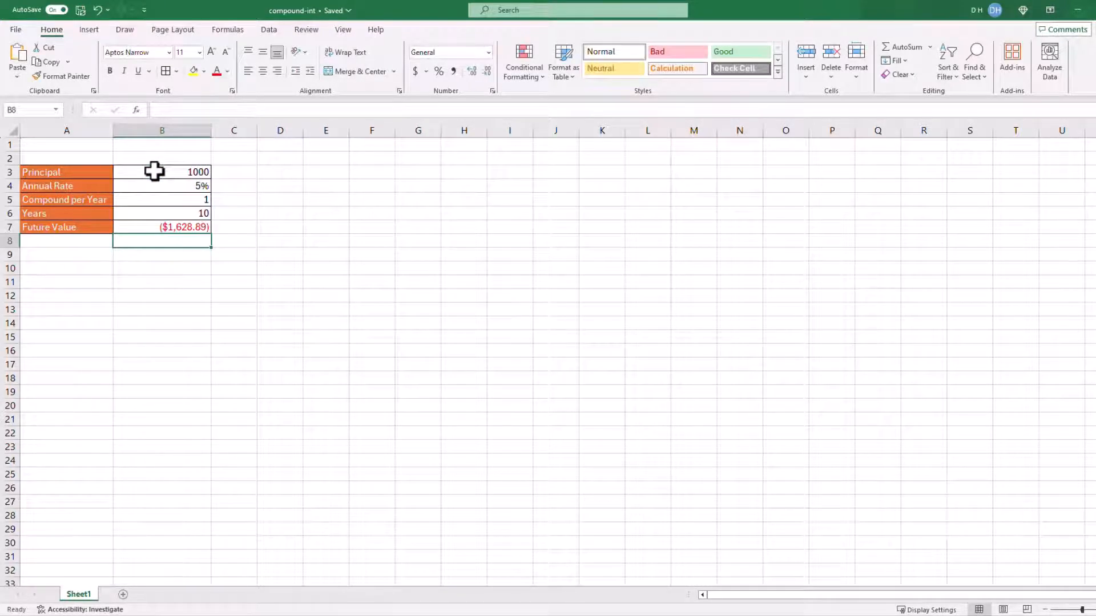
# Make the principal in B3 negative, entering it as -1000
pyautogui.click(161, 227)
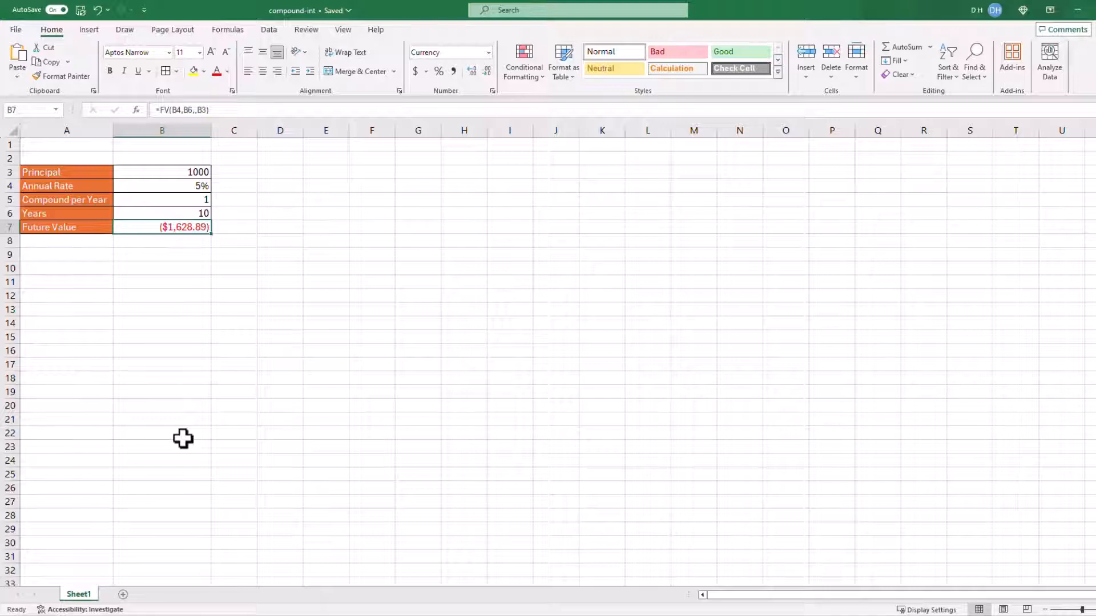
pyautogui.click(195, 173)
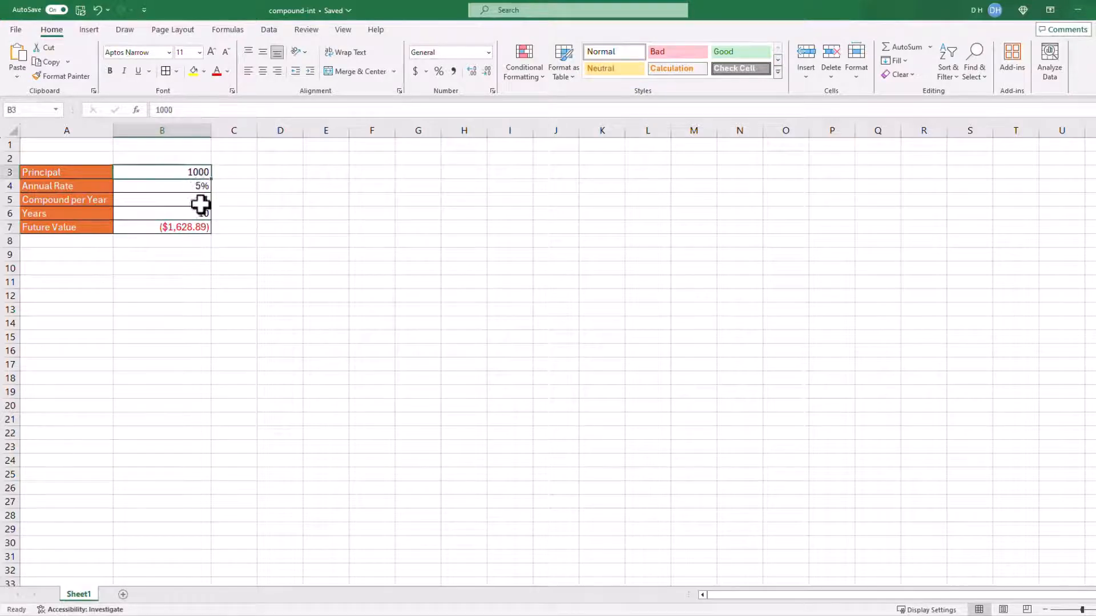
pyautogui.press('F2')
pyautogui.press('Home')
pyautogui.write('-')
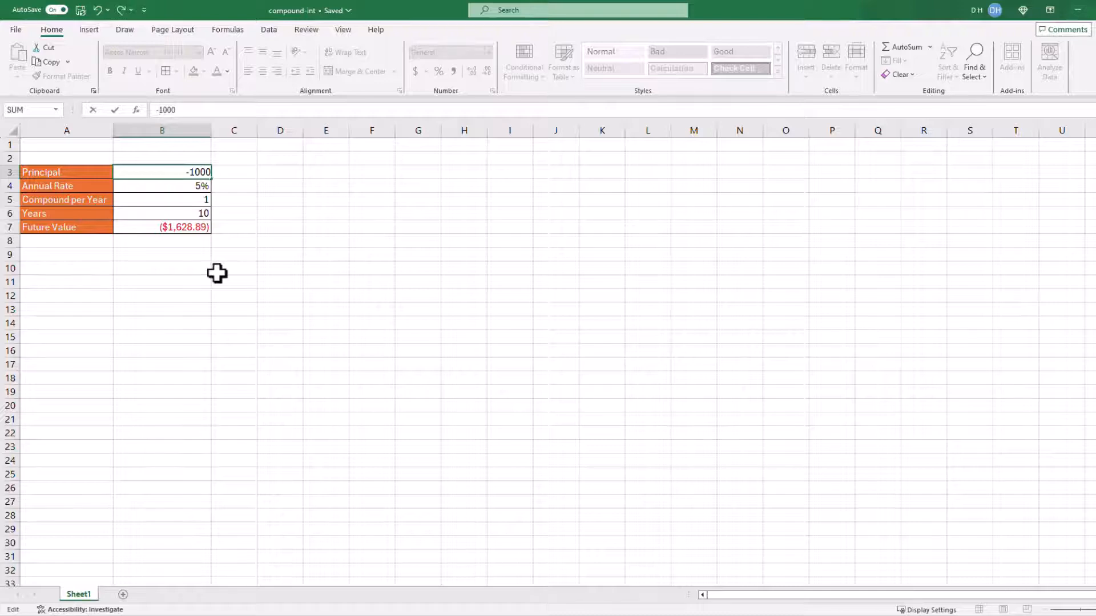
pyautogui.press('Return')
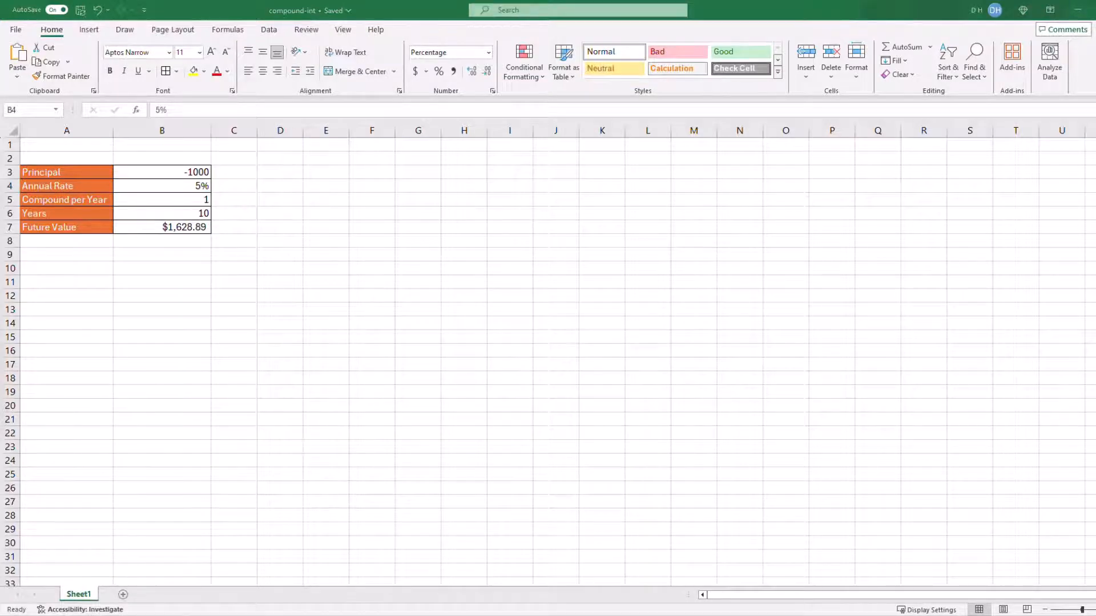
# Switch to the cmp-int Word document, review the compound interest formula and its worked calculation, and return to the Excel workbook
pyautogui.moveTo(0, 113); pyautogui.dragTo(862, 50)
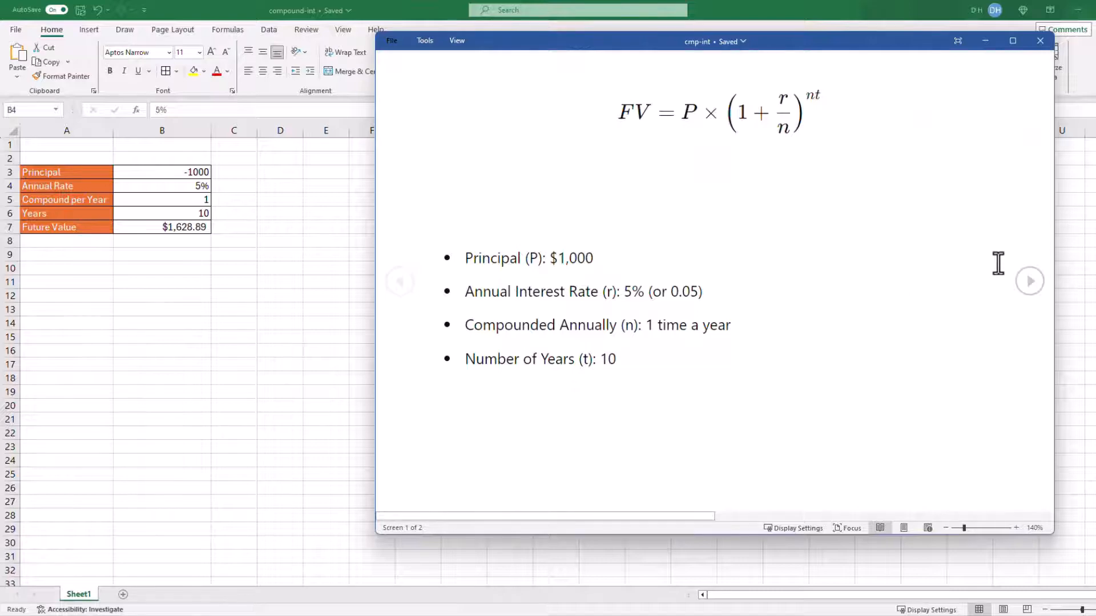
pyautogui.click(1027, 283)
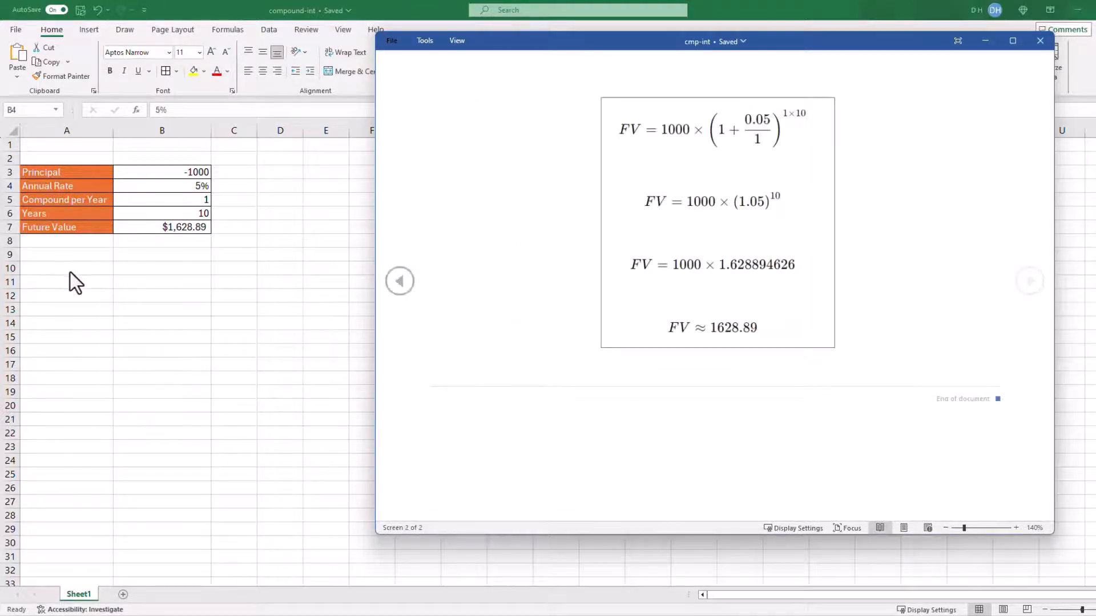
pyautogui.doubleClick(70, 271)
# Enter a FORMULATEXT formula in C10 that displays the formula of cell B10
pyautogui.click(234, 268)
pyautogui.write('=')
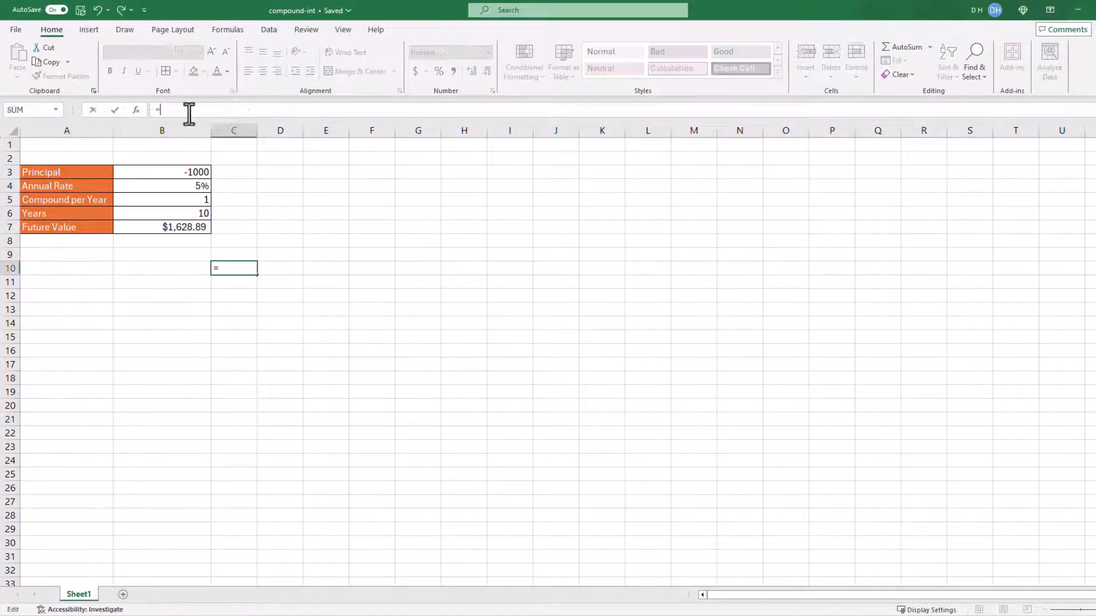
pyautogui.write('for')
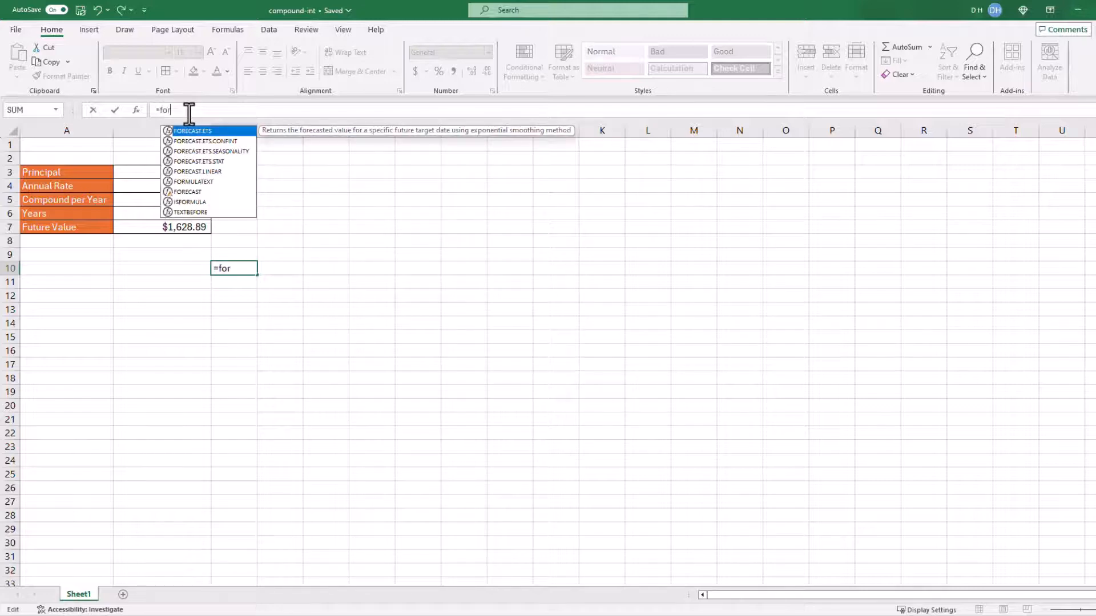
pyautogui.doubleClick(197, 182)
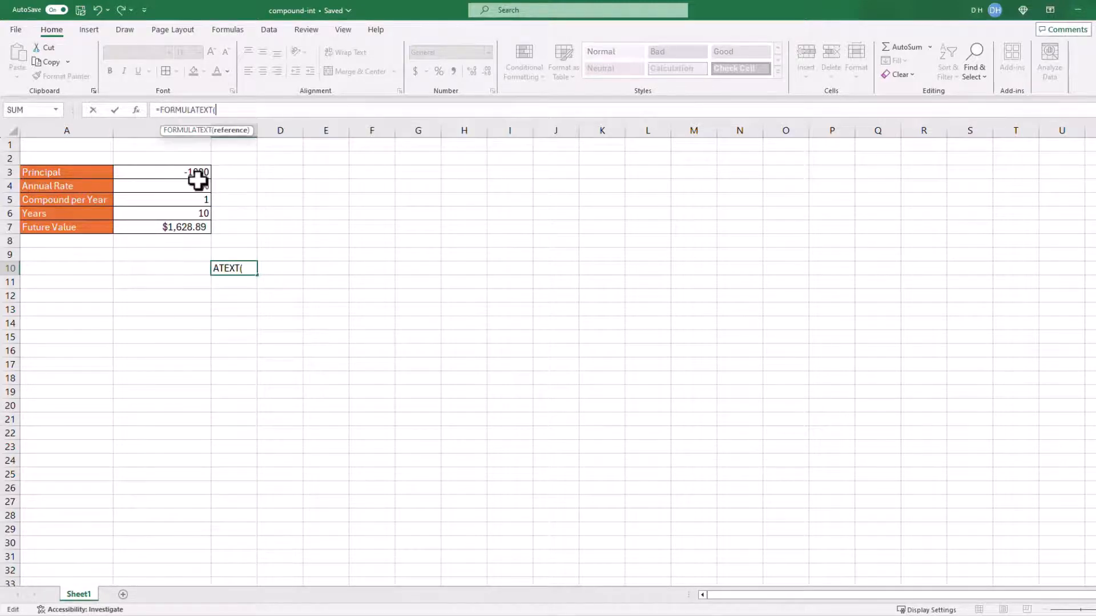
pyautogui.click(168, 268)
pyautogui.press('Return')
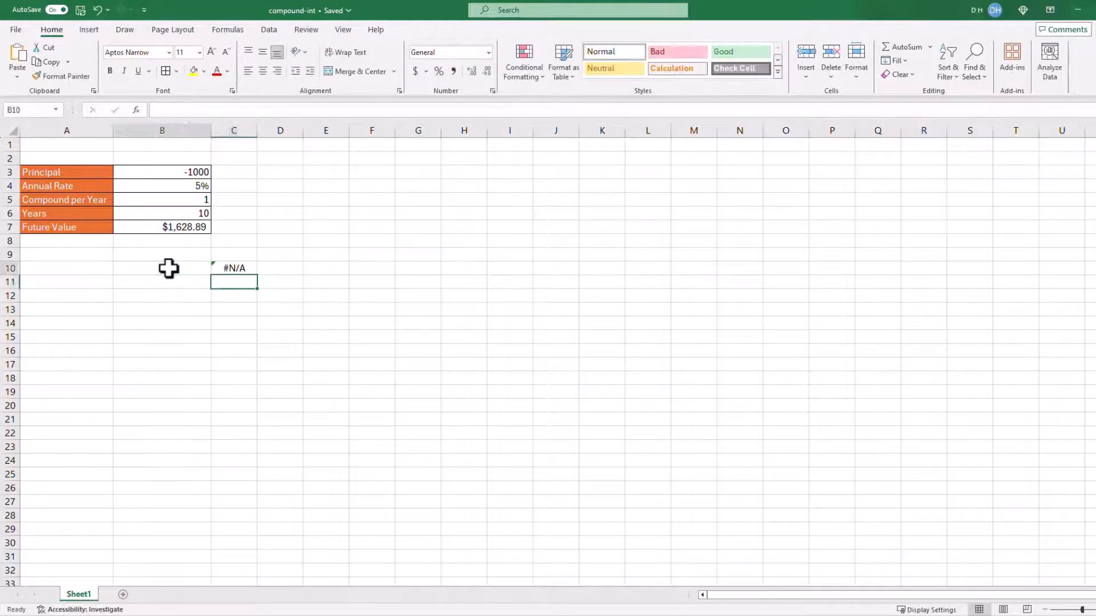
# Calculate the compound interest manually in B10 with the formula =B3*(1+0.05/1)^(1*10)
pyautogui.click(169, 269)
pyautogui.write('=')
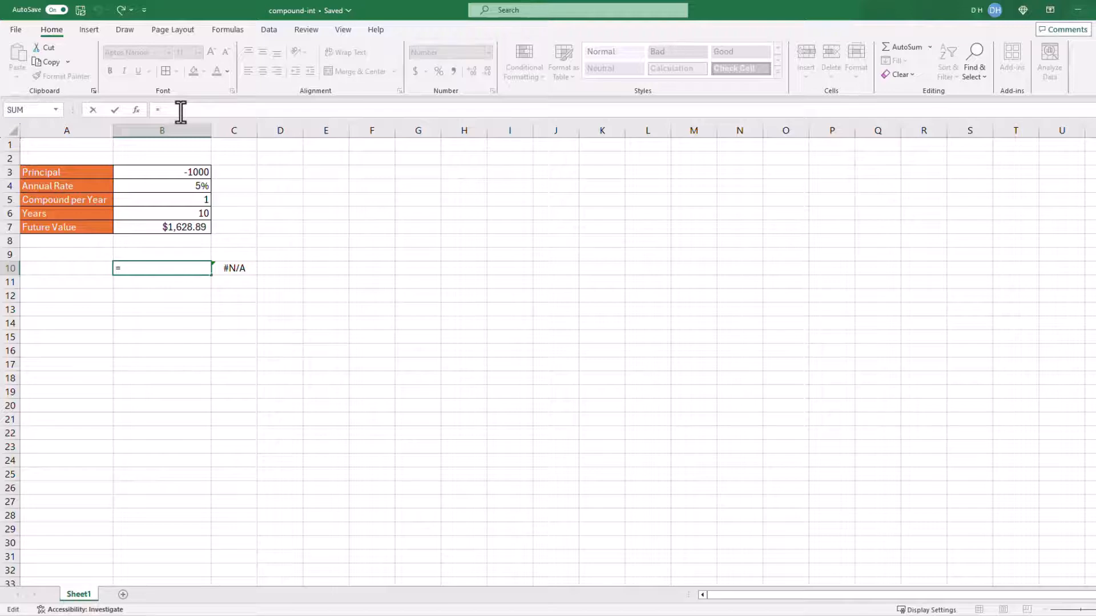
pyautogui.click(165, 173)
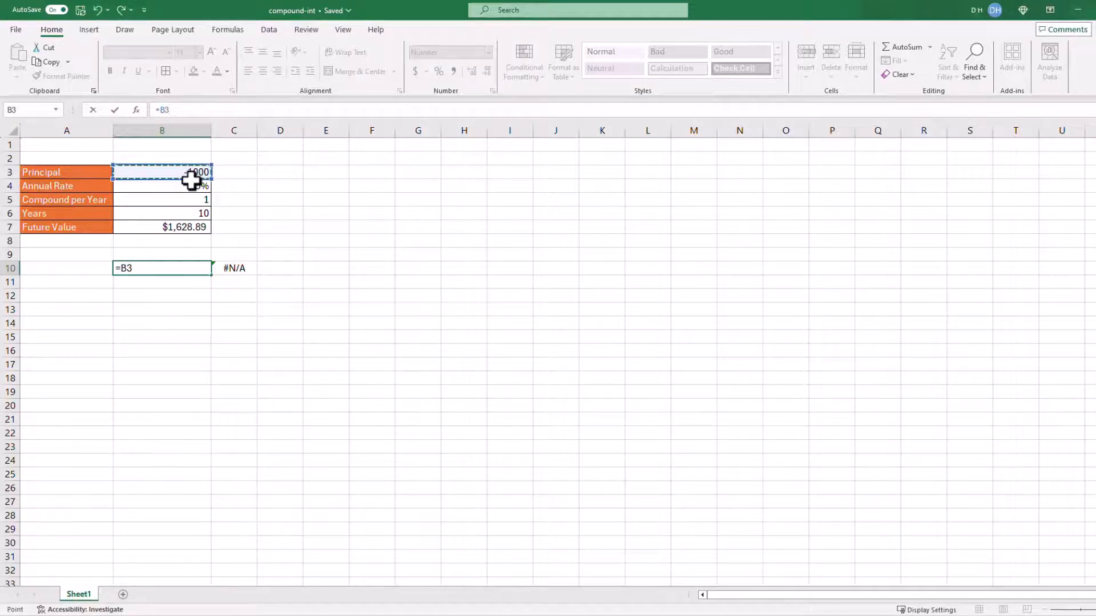
pyautogui.write('*')
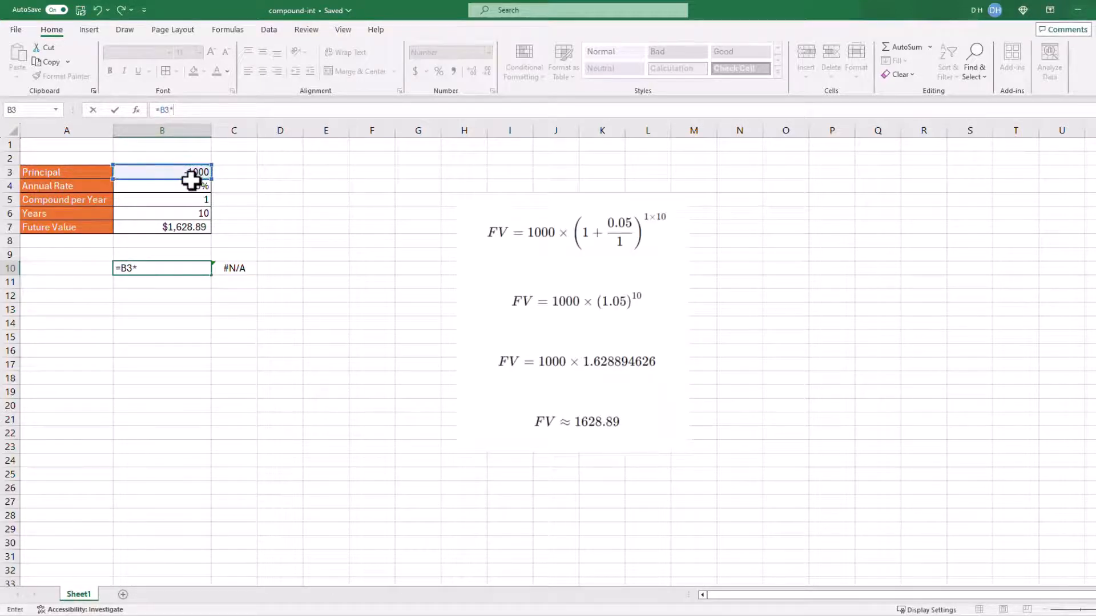
pyautogui.write('(1+0.05/1')
pyautogui.write(')^(')
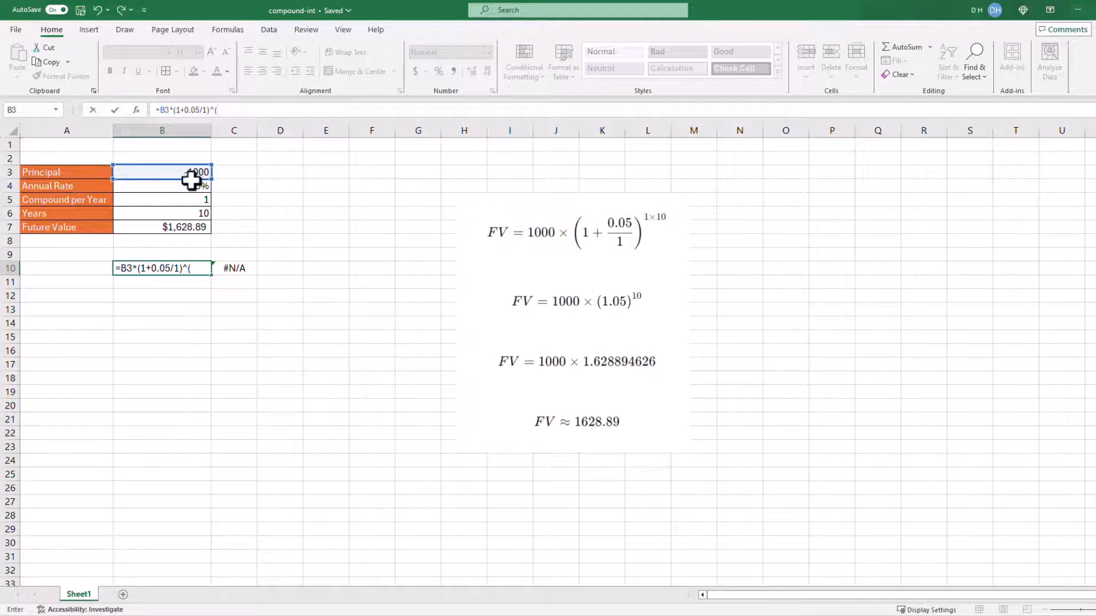
pyautogui.write('1*10)')
pyautogui.press('Return')
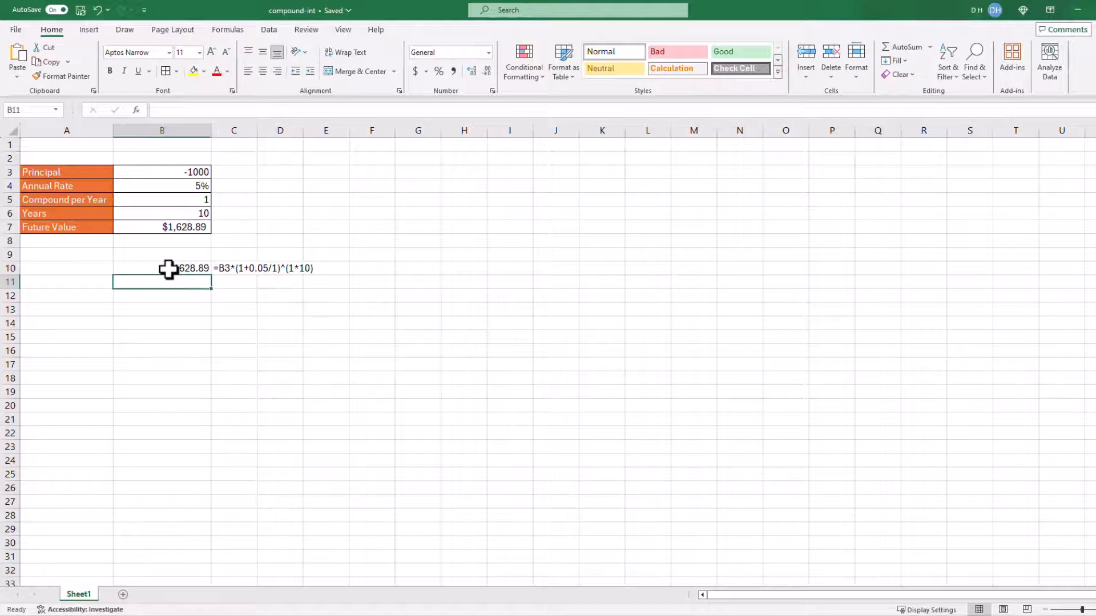
# Negate the principal reference in the B10 formula so it reads =-B3*(1+0.05/1)^(1*10)
pyautogui.press('Up')
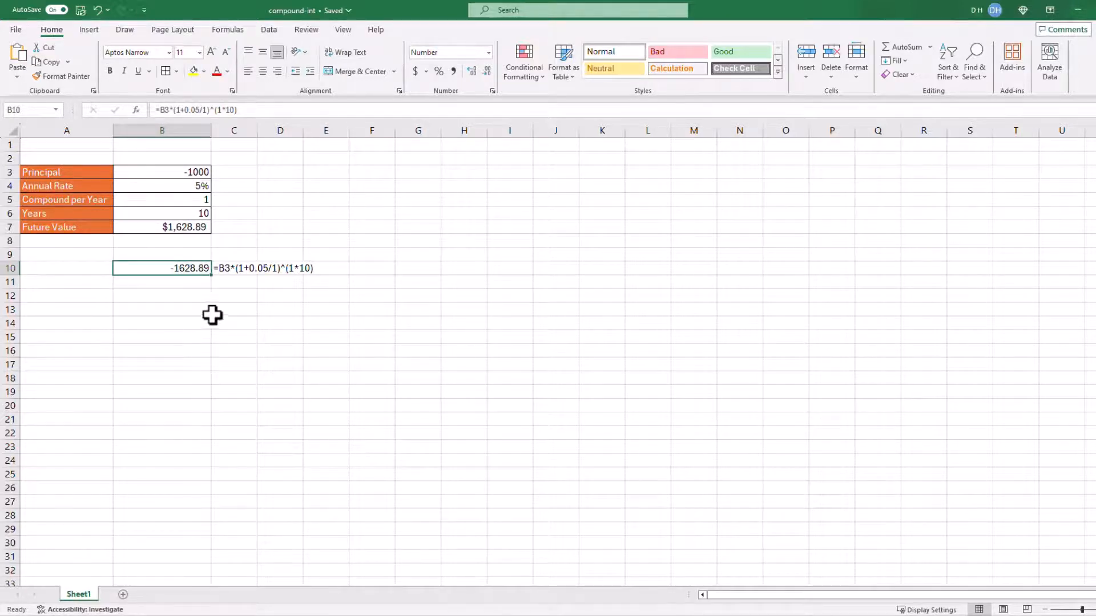
pyautogui.click(158, 111)
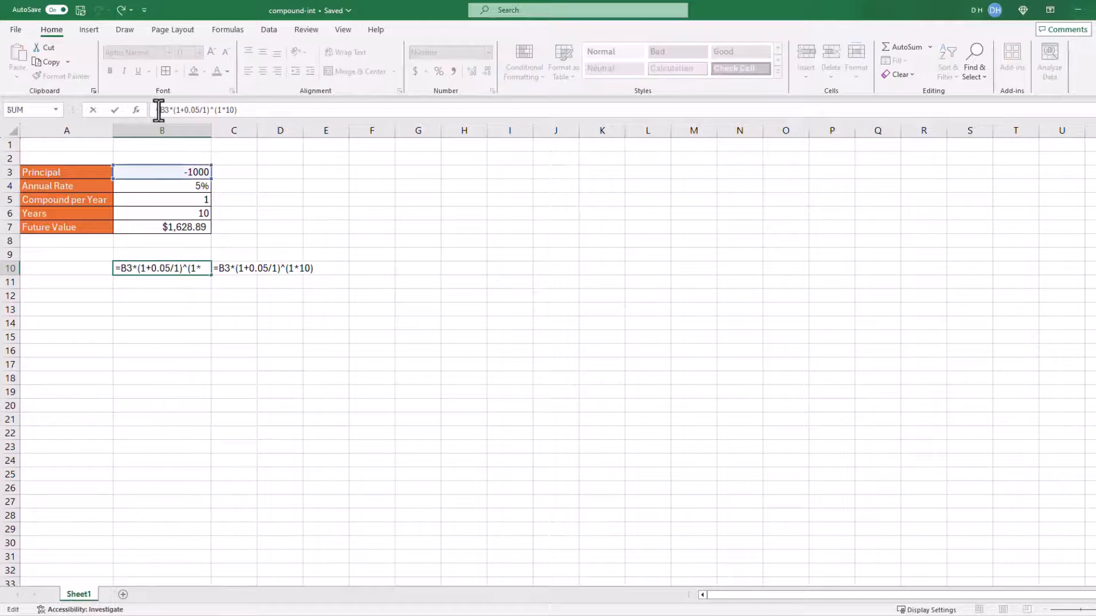
pyautogui.write('-')
pyautogui.press('Return')
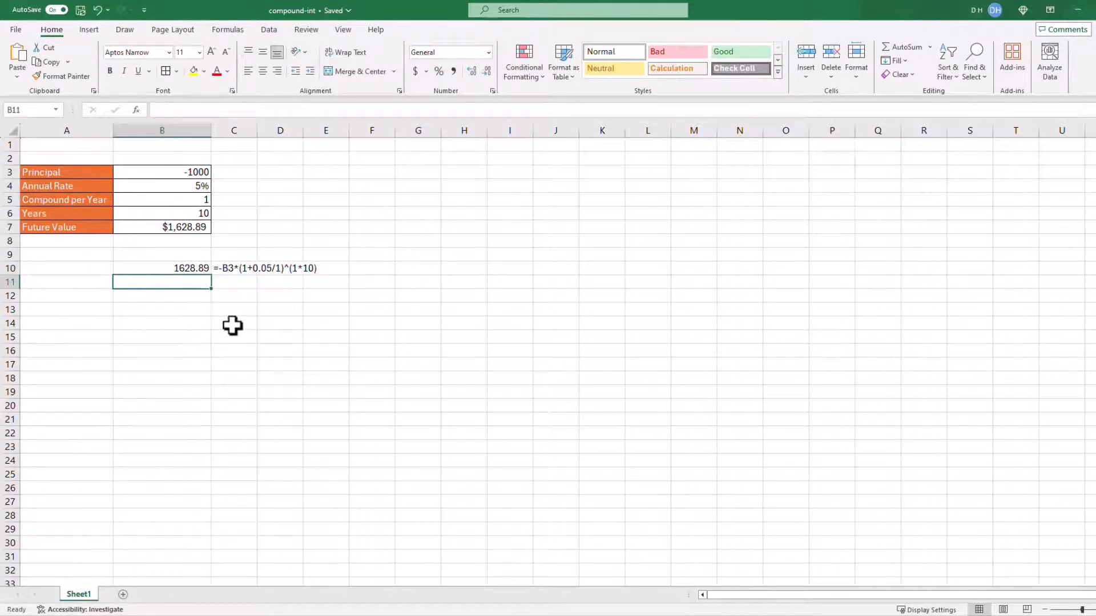
# Clear the manual check calculation and its formula text from cells B10:C10
pyautogui.hotkey('ctrl', 'z')
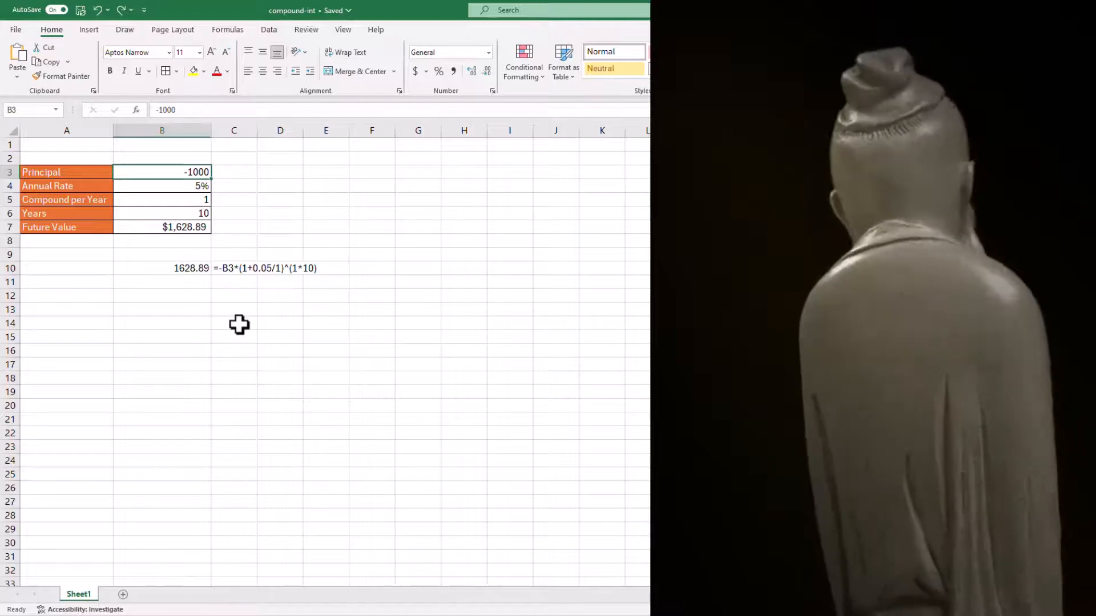
pyautogui.moveTo(191, 268); pyautogui.dragTo(232, 267)
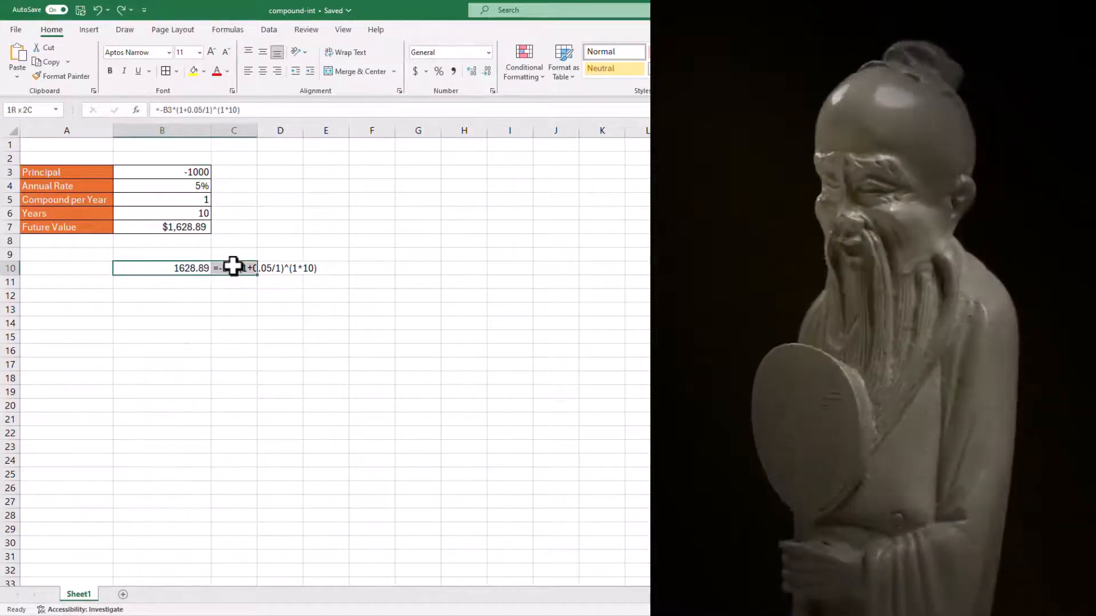
pyautogui.press('Delete')
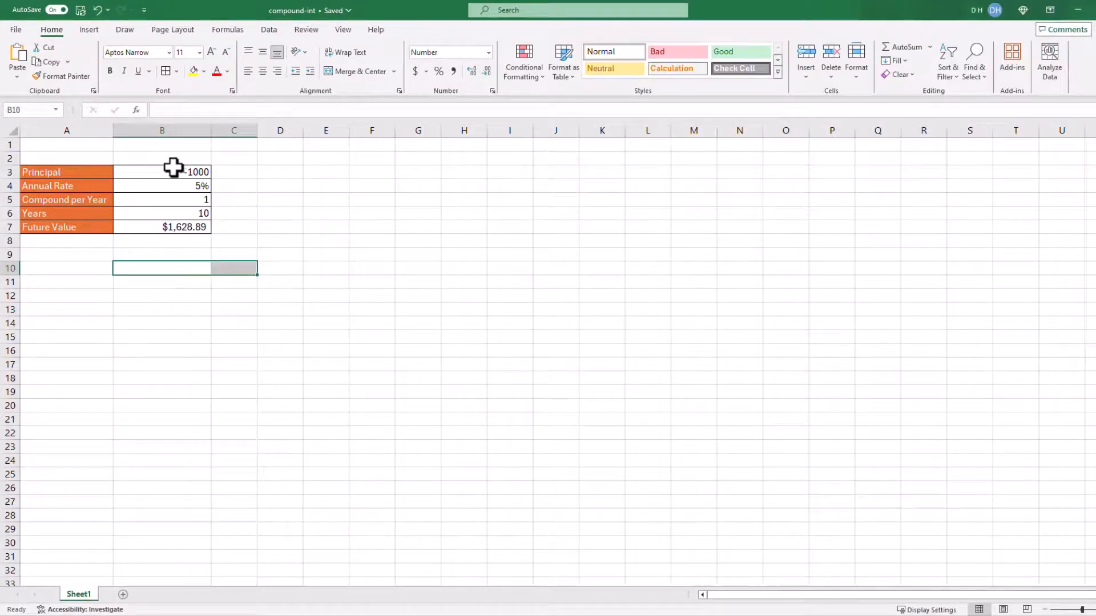
# Set the principal in B3 to -1
pyautogui.click(174, 169)
pyautogui.click(203, 109)
pyautogui.press('BackSpace')
pyautogui.press('BackSpace')
pyautogui.press('BackSpace')
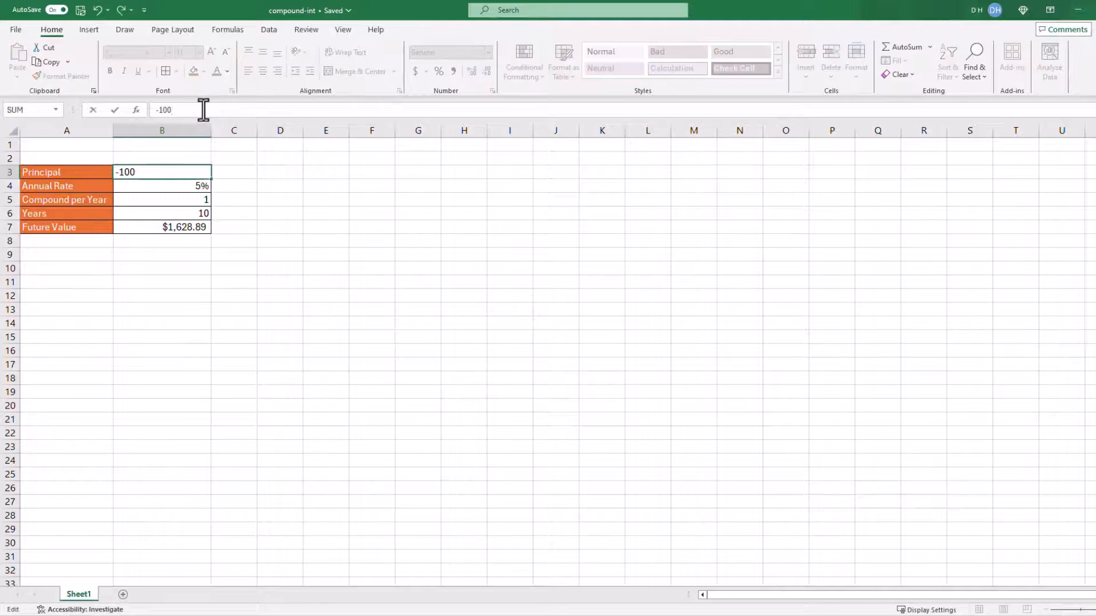
pyautogui.press('Return')
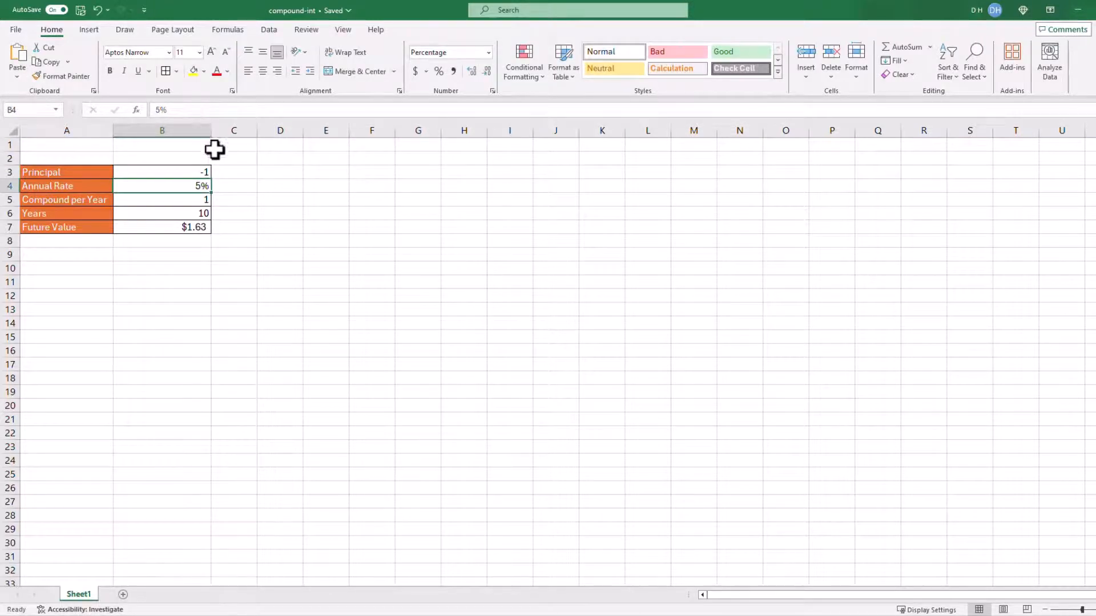
# Set the annual rate in B4 to 100%
pyautogui.doubleClick(177, 110)
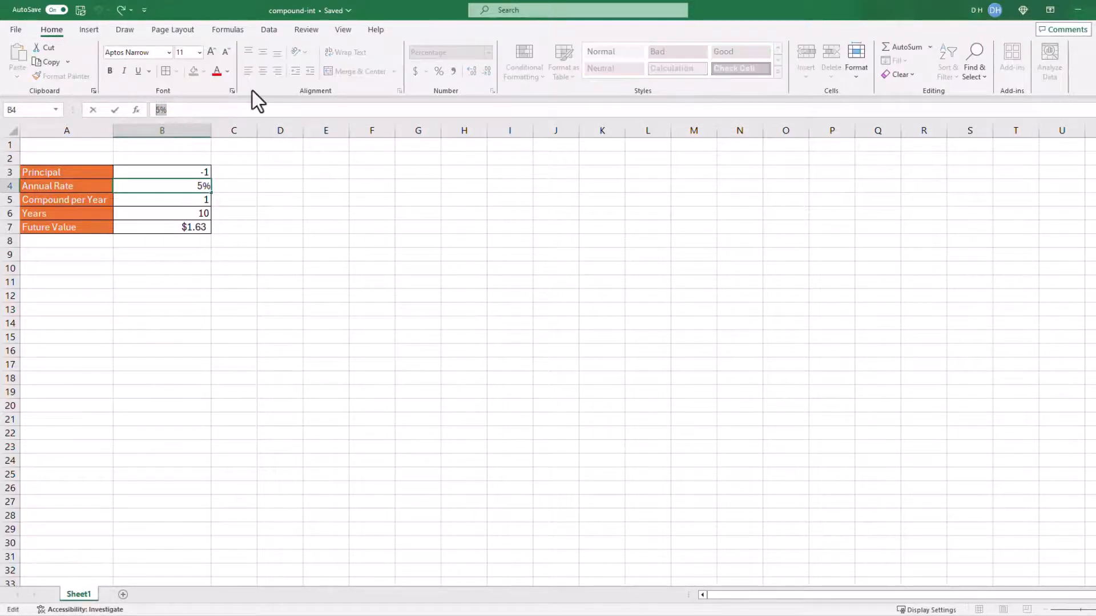
pyautogui.write('100%')
pyautogui.press('Return')
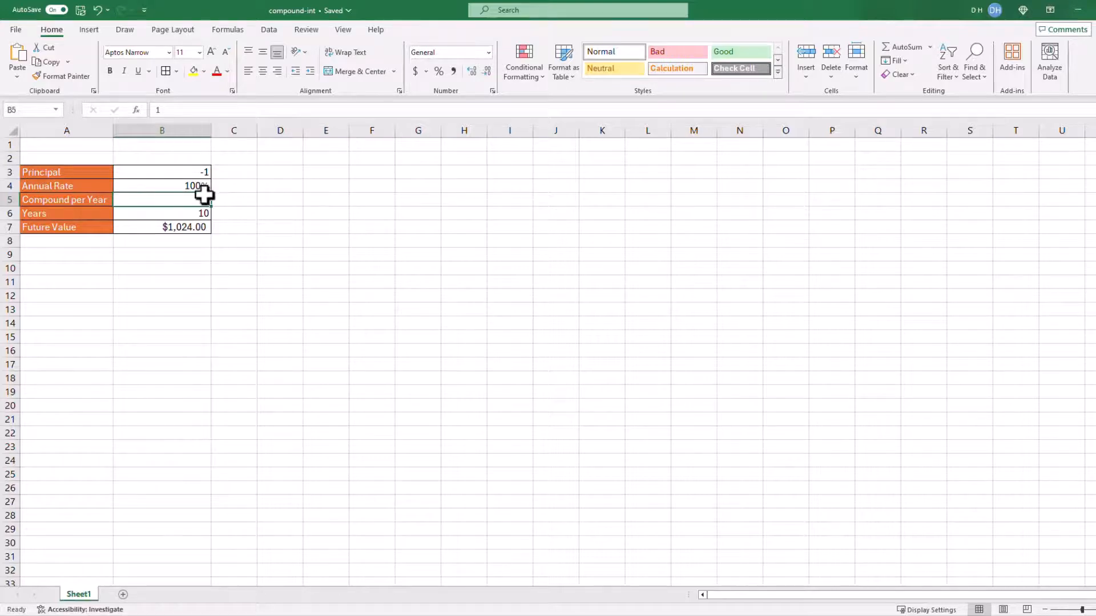
# Set the years in B6 to 64 and widen column B to fit the future value
pyautogui.click(192, 211)
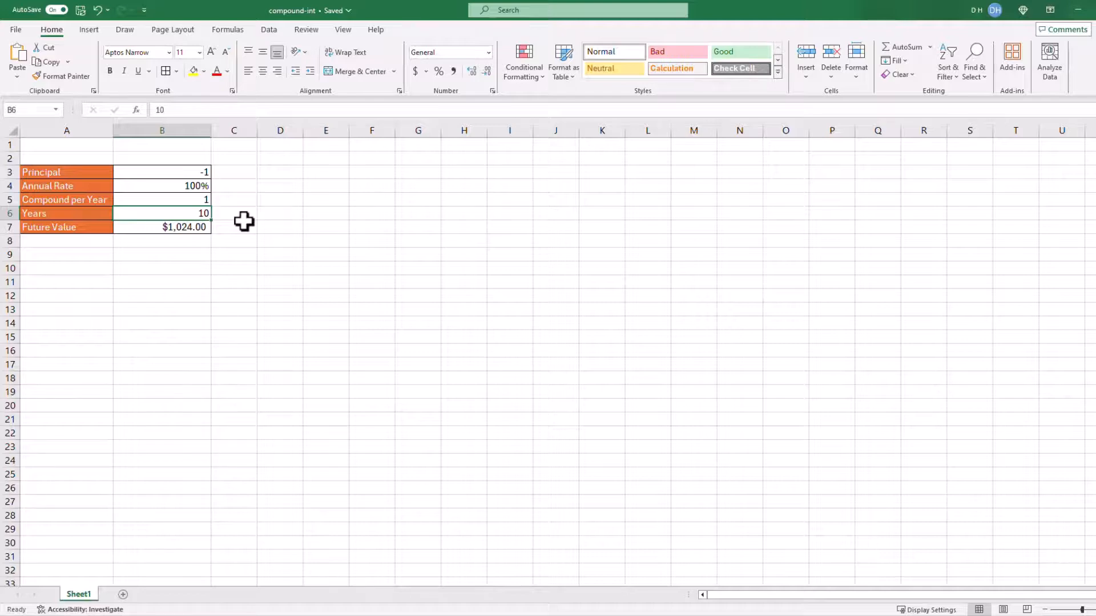
pyautogui.write('64')
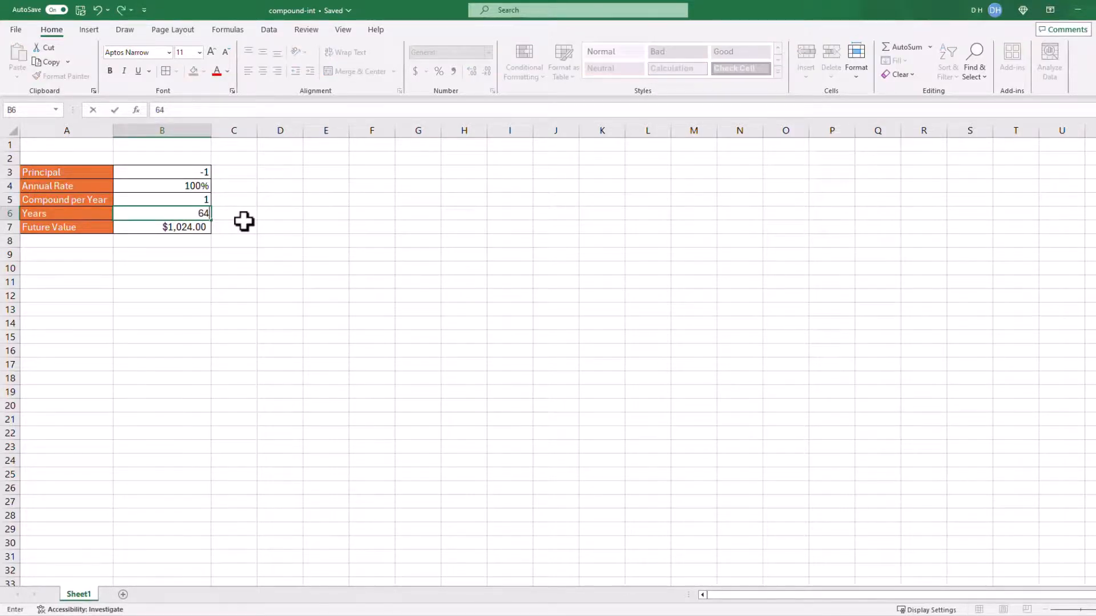
pyautogui.press('Return')
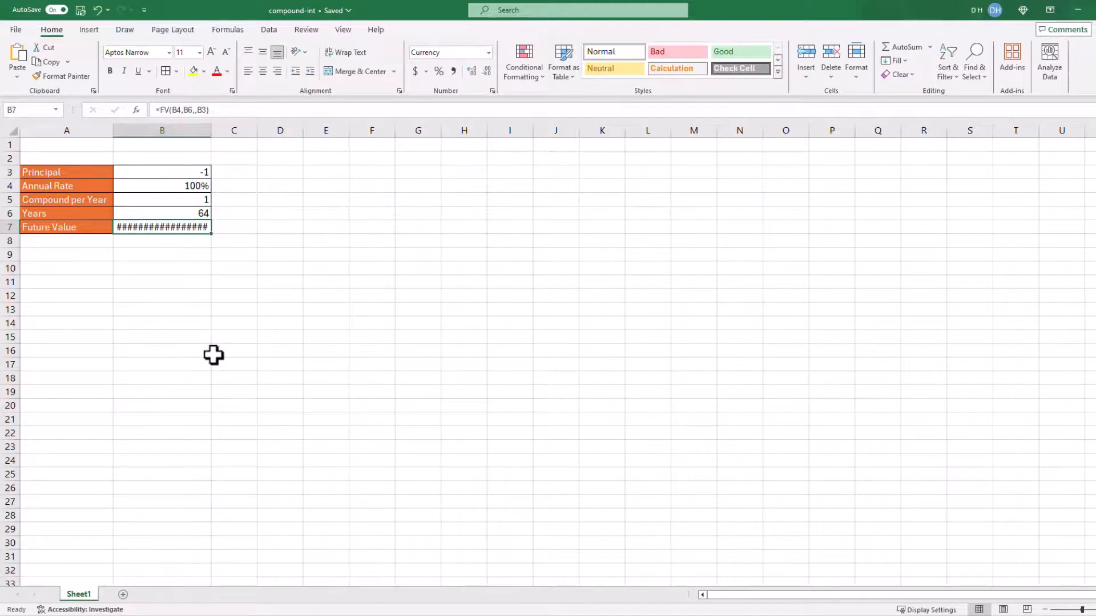
pyautogui.doubleClick(211, 129)
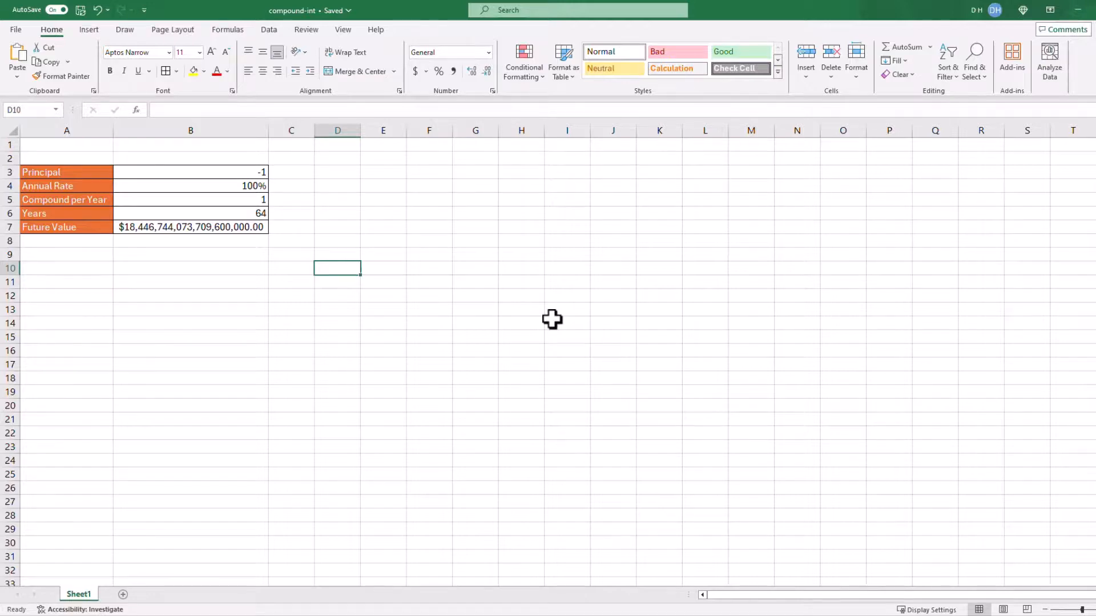
# Calculate the Rule of 72 doubling time for a 5% rate in D10 with the formula =72/5
pyautogui.write('=')
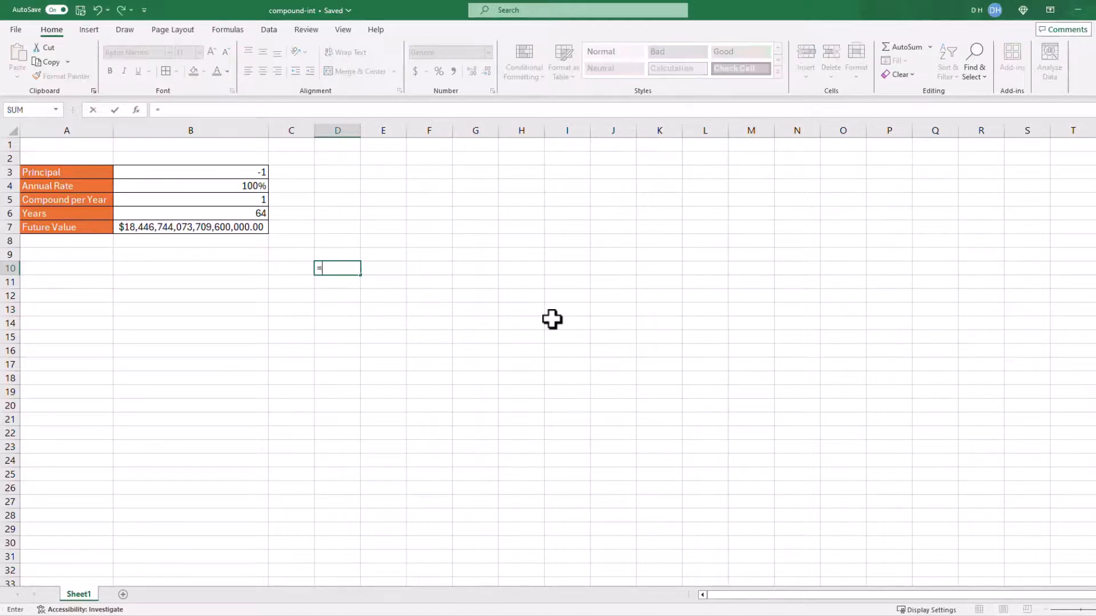
pyautogui.write('72/5')
pyautogui.press('Return')
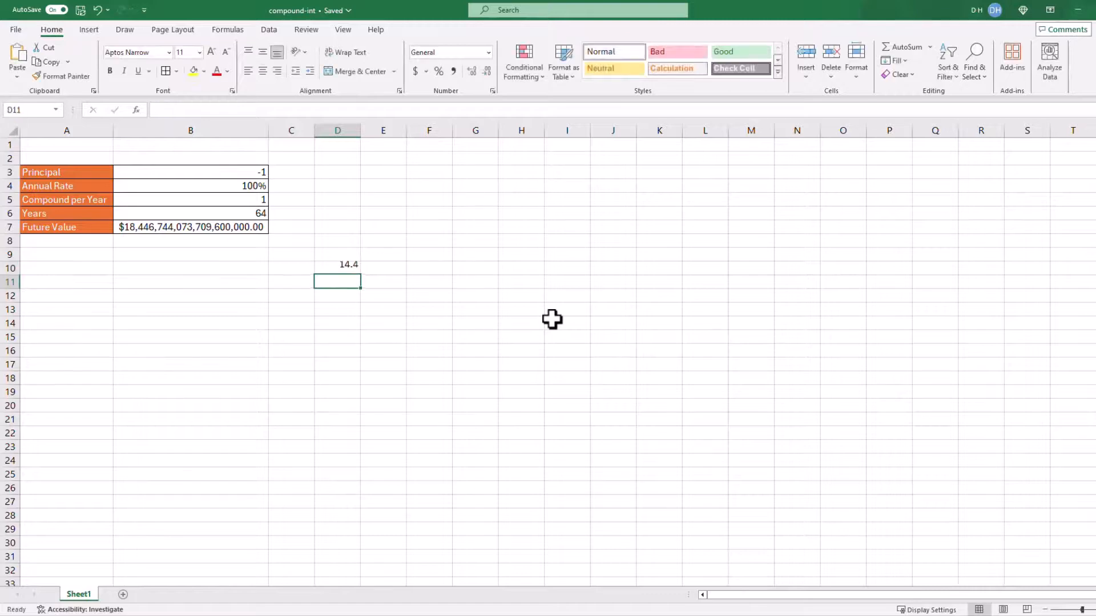
# Set the principal in B3 to -1000 and the annual rate in B4 to 5%
pyautogui.click(252, 173)
pyautogui.press('BackSpace')
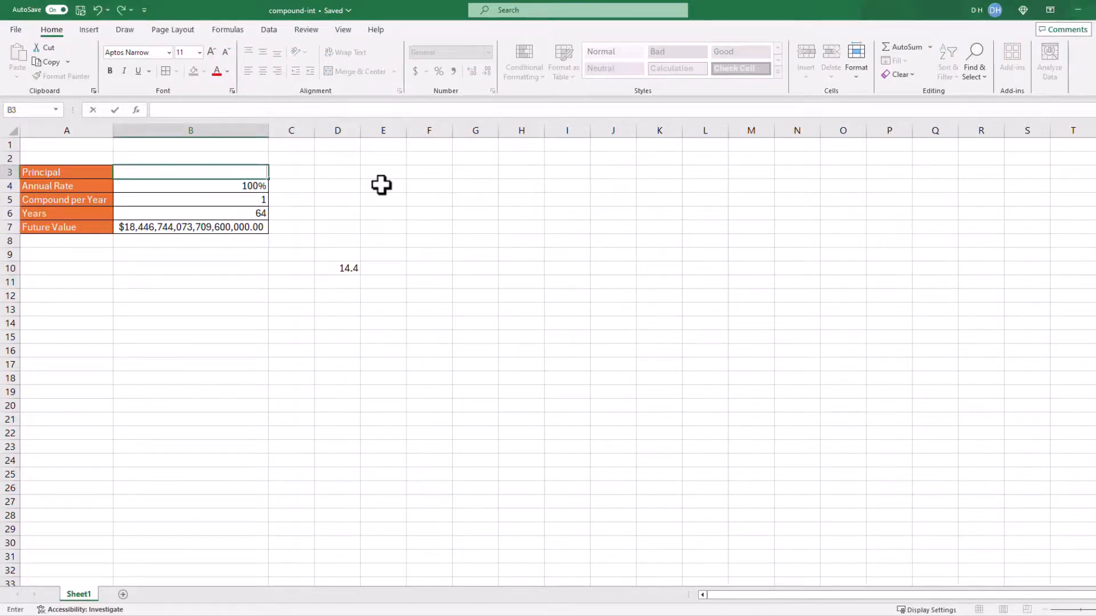
pyautogui.write('-100')
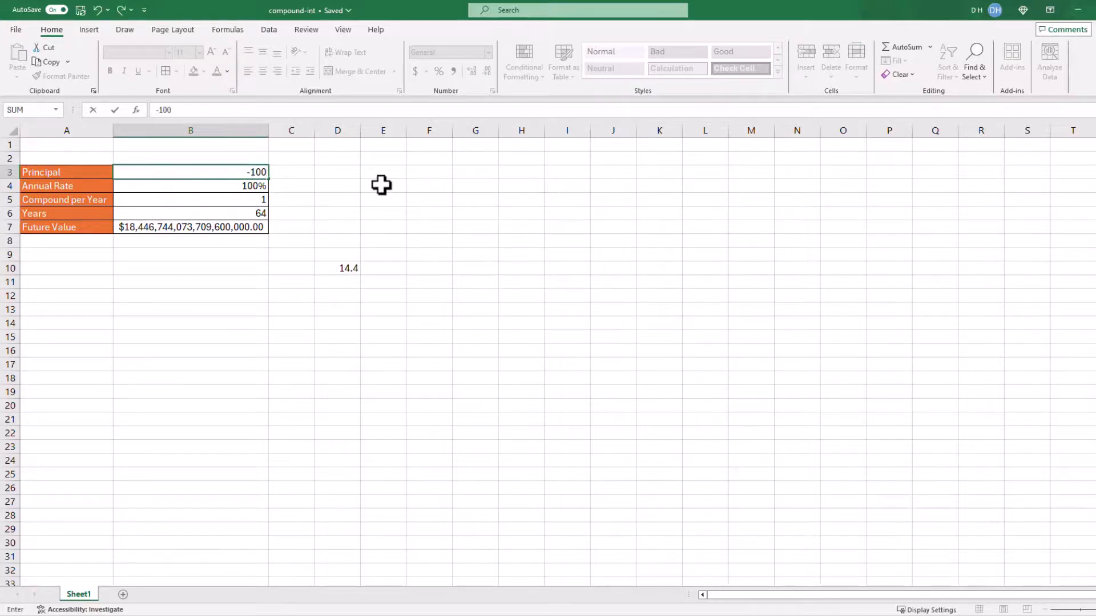
pyautogui.write('0')
pyautogui.press('Return')
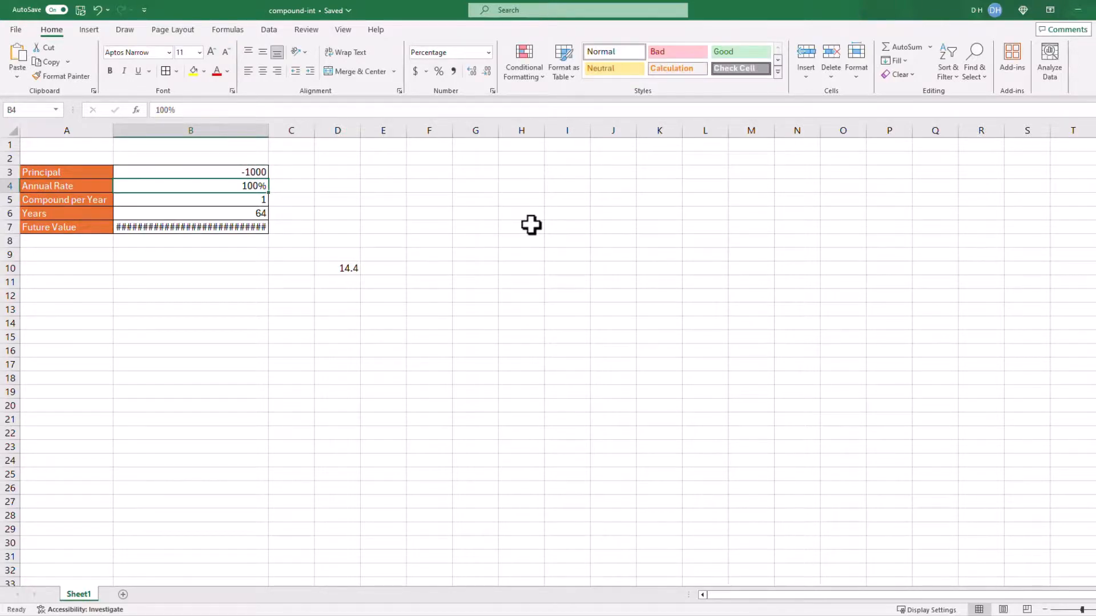
pyautogui.write('5')
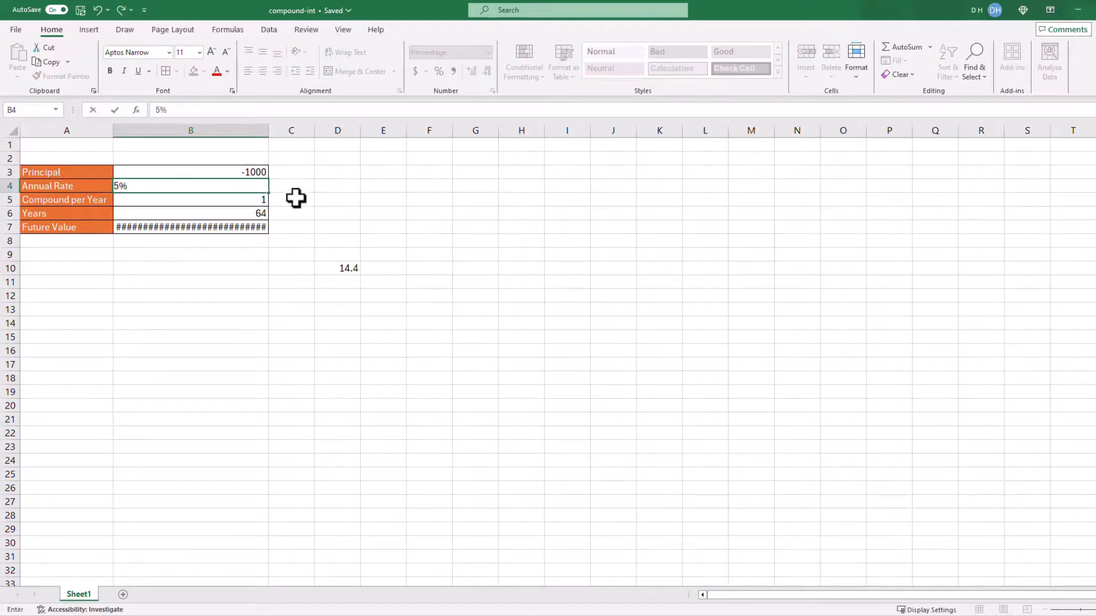
pyautogui.press('Return')
pyautogui.press('Return')
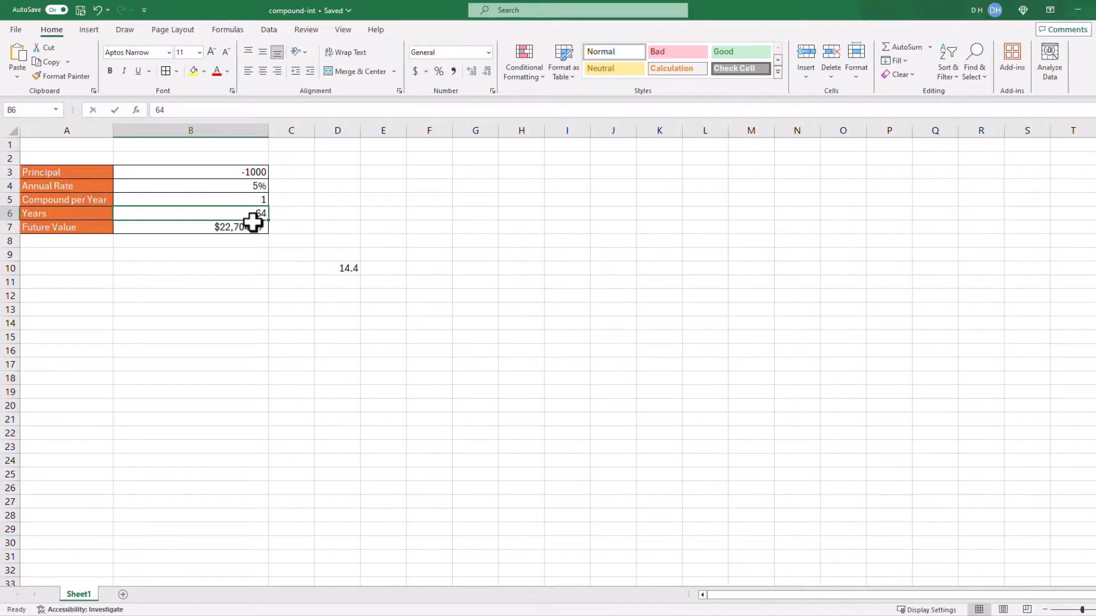
# Set the years in B6 to 14 to test the doubling time
pyautogui.write('14')
pyautogui.press('Return')
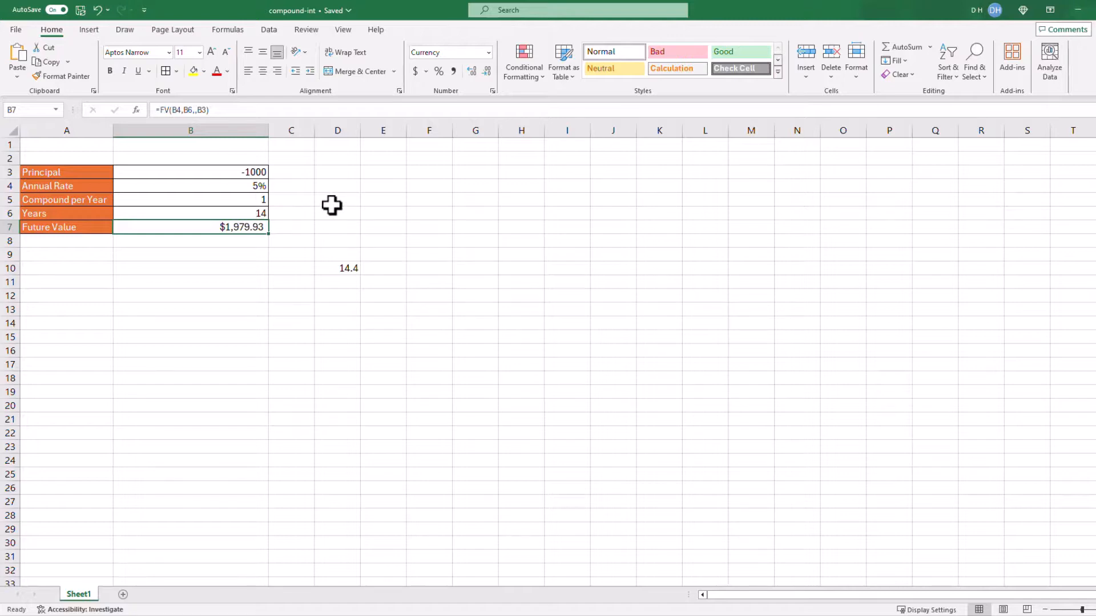
# Set the years in B6 to 15 to recalculate the future value
pyautogui.click(253, 215)
pyautogui.write('15')
pyautogui.press('Return')
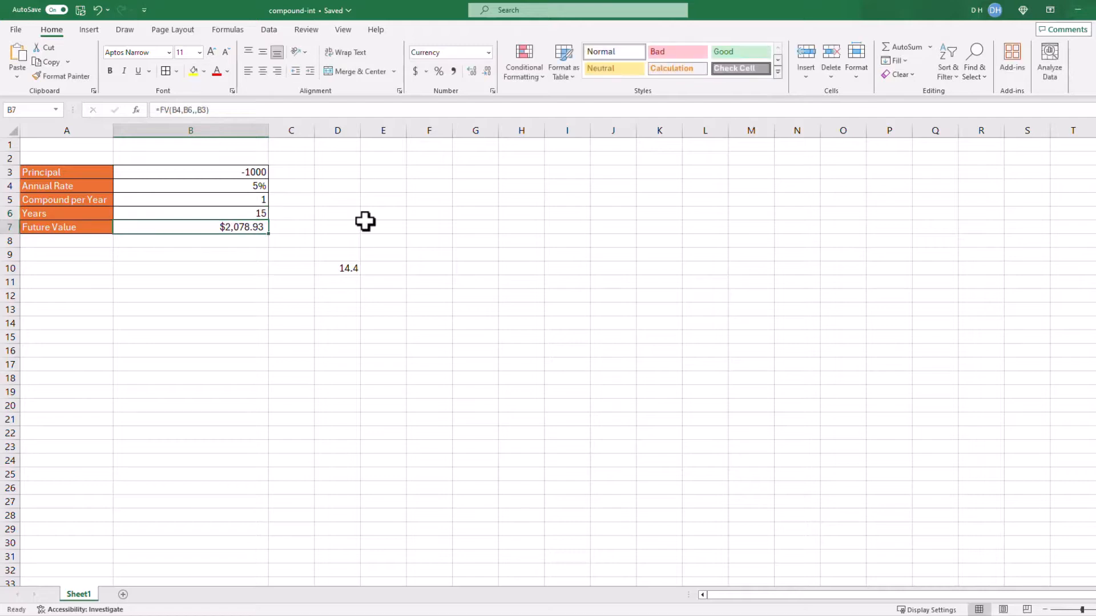